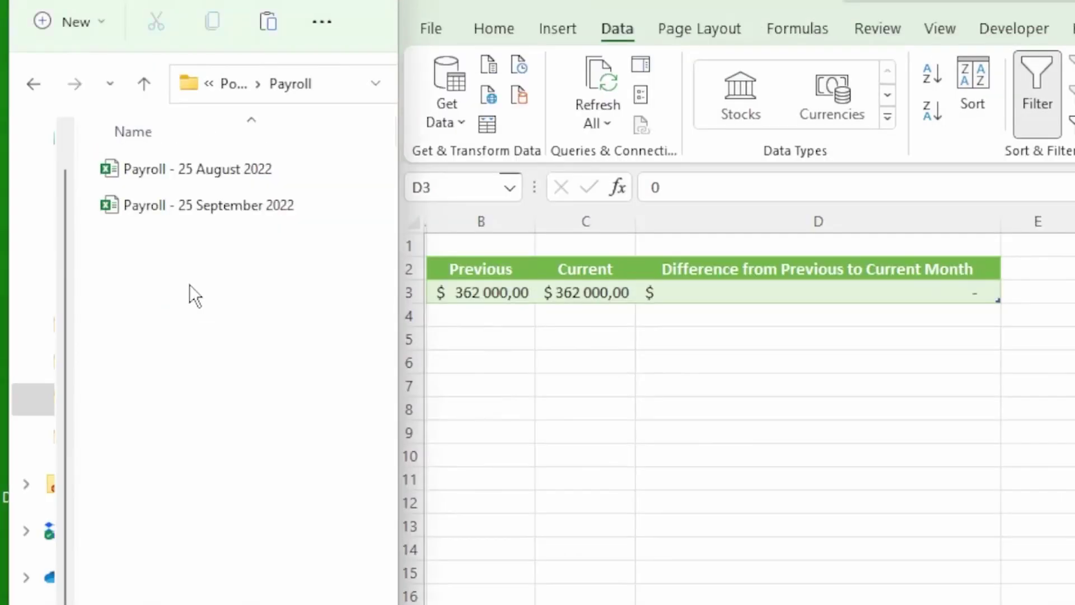
With File Explorer's Payroll folder snapped beside Excel, right-click the folder's empty area to paste a file
right_click(190, 284)
Paste Payroll - 25 October 2022 into the Payroll folder and refresh the variance to show 51 000,00
click(192, 335)
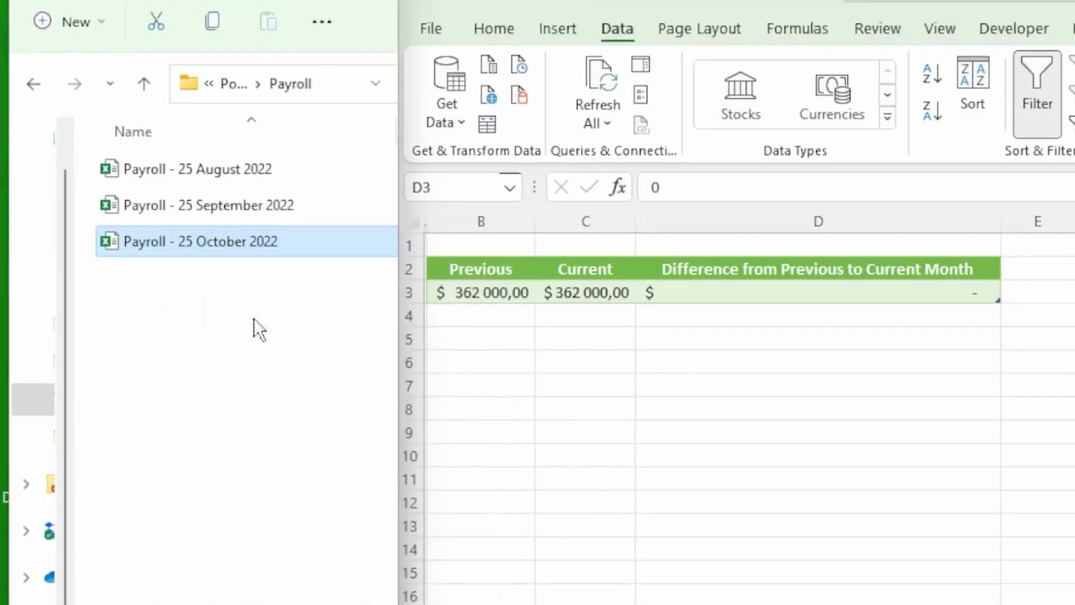
click(600, 73)
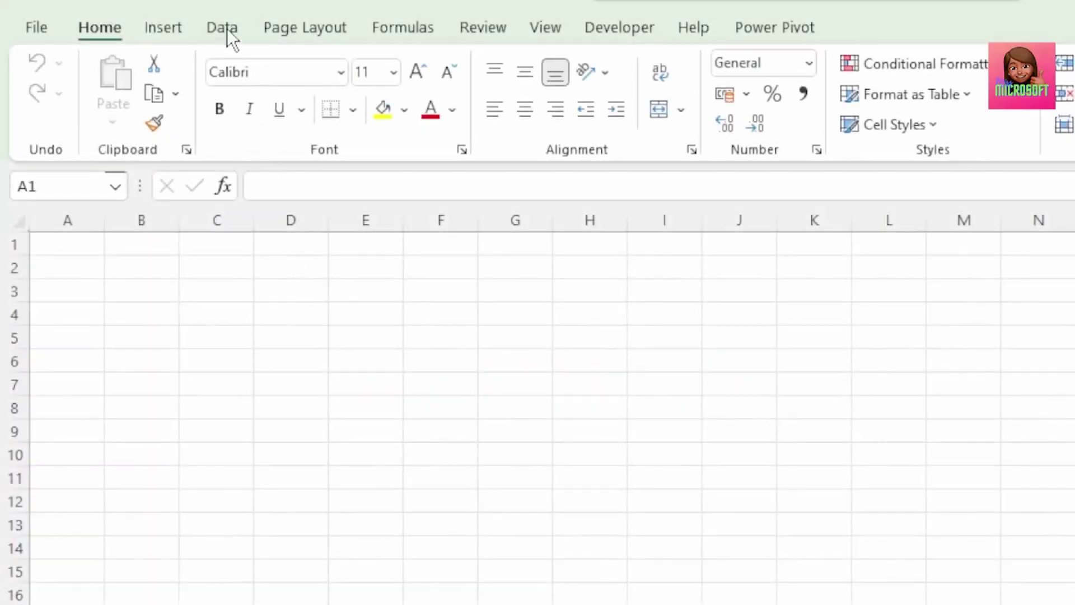
Import the Export sheet of Payroll - 25 September 2022.xlsx into Power Query via From Excel Workbook
click(227, 28)
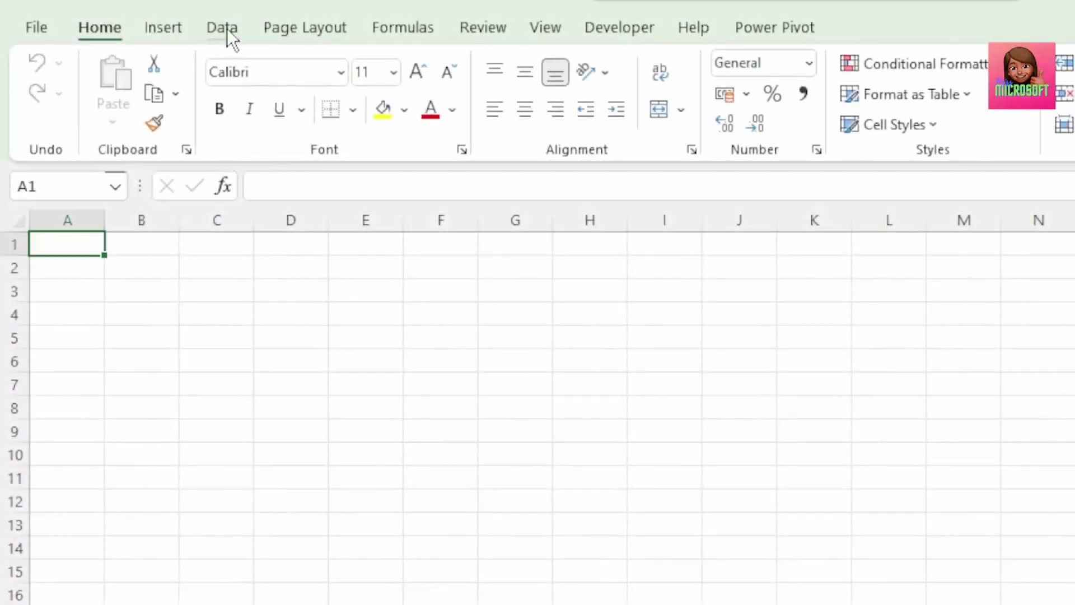
click(48, 121)
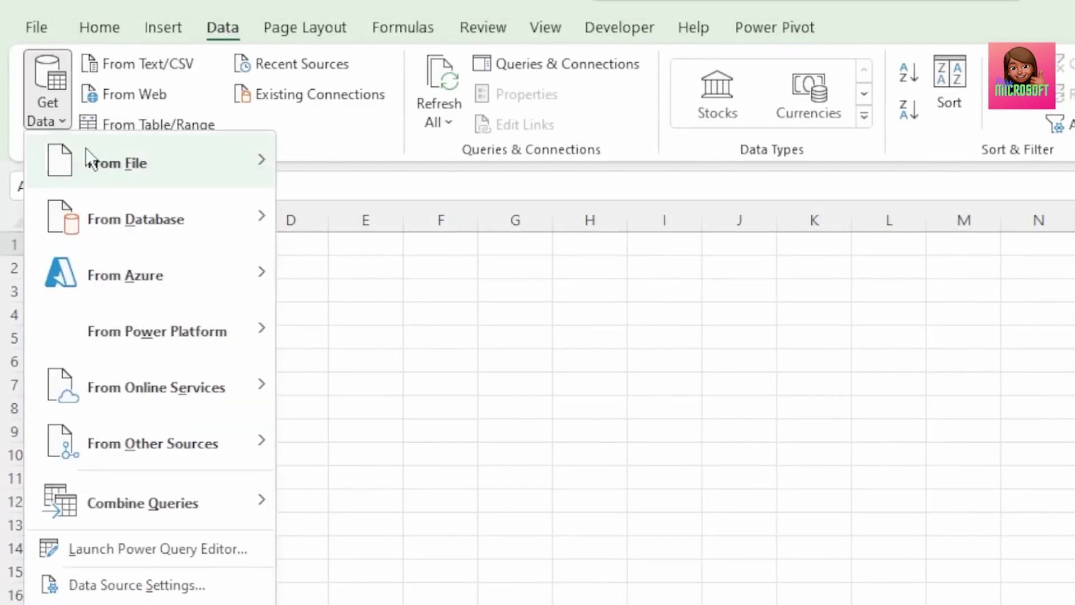
mouse_move(92, 158)
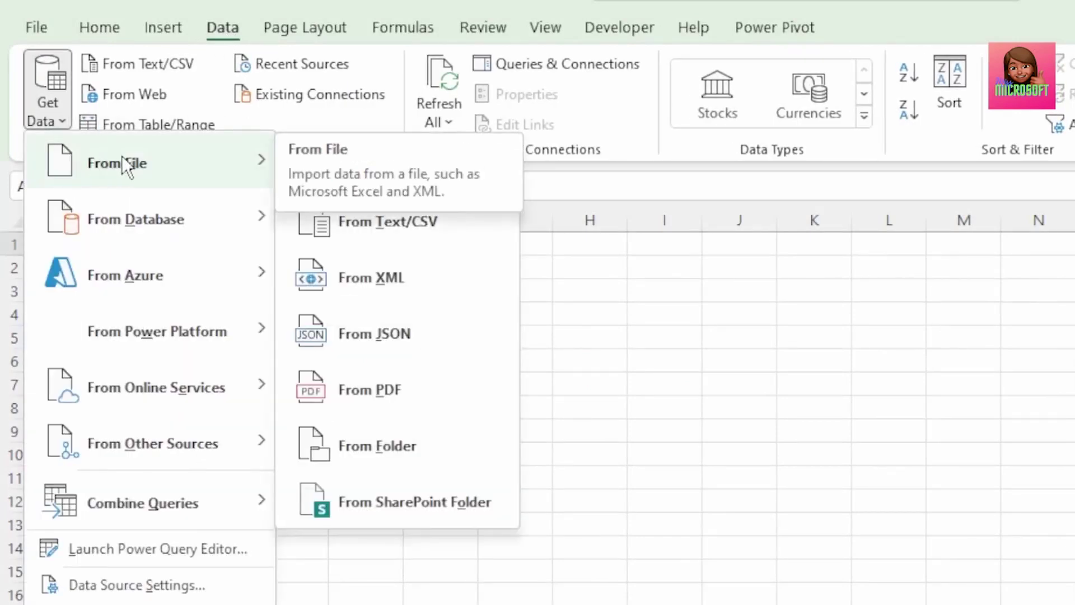
click(476, 169)
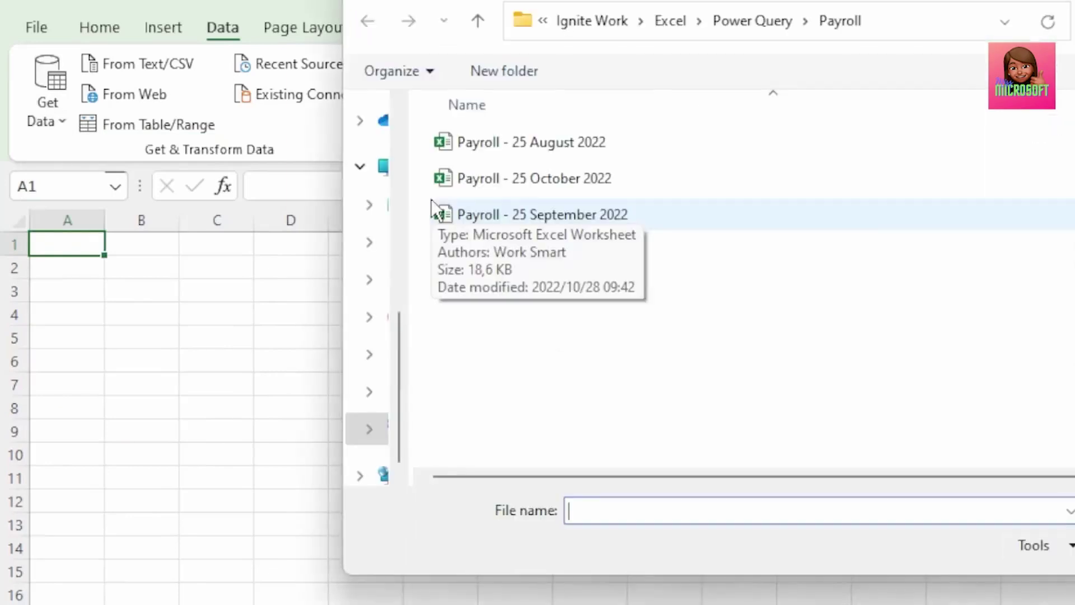
double_click(541, 220)
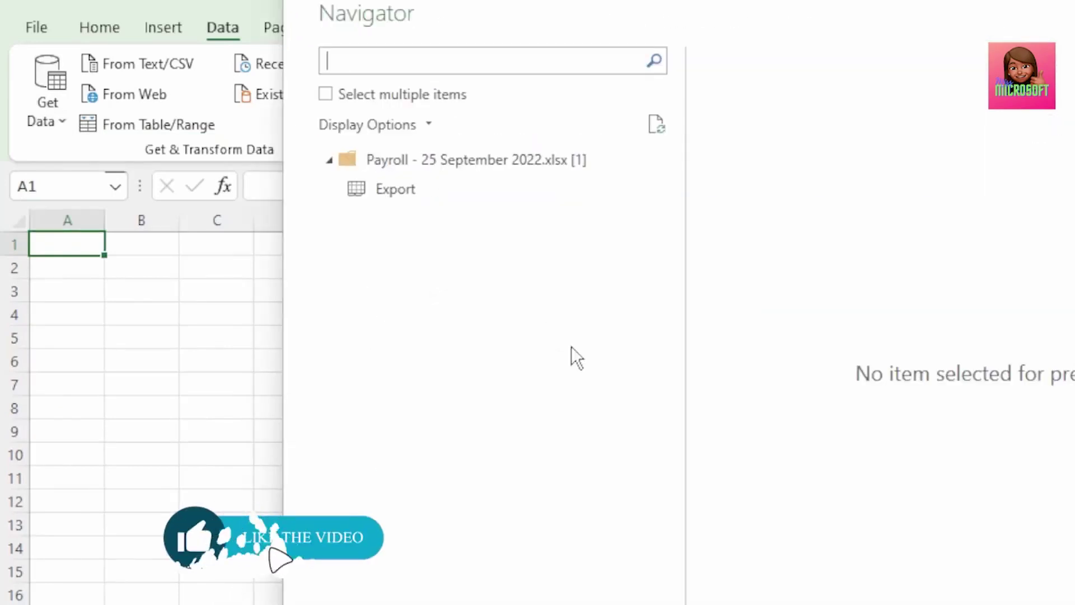
click(408, 197)
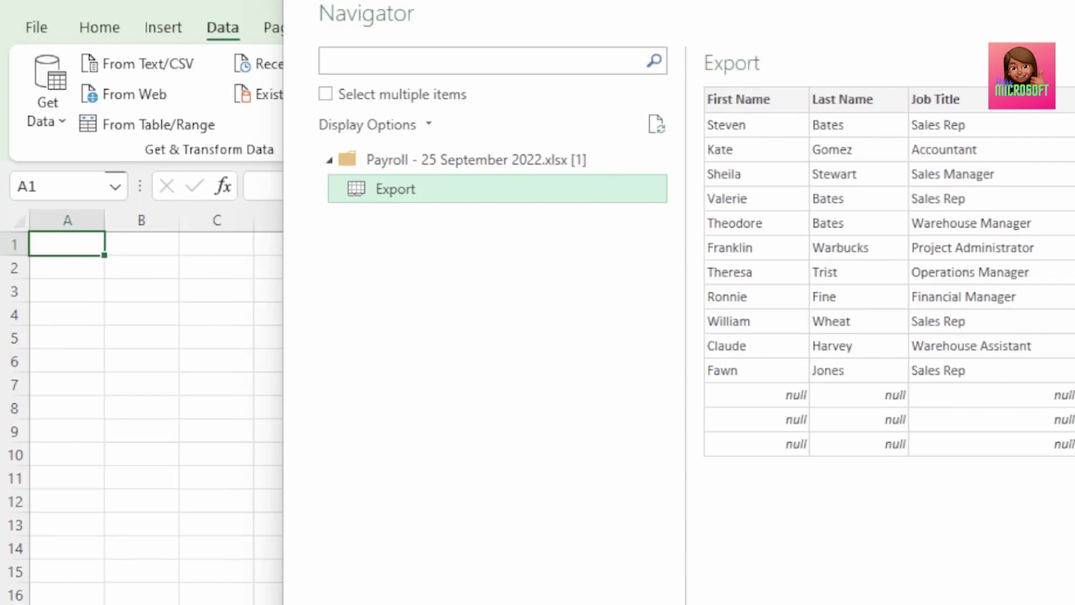
scroll(890, 269, right, 5)
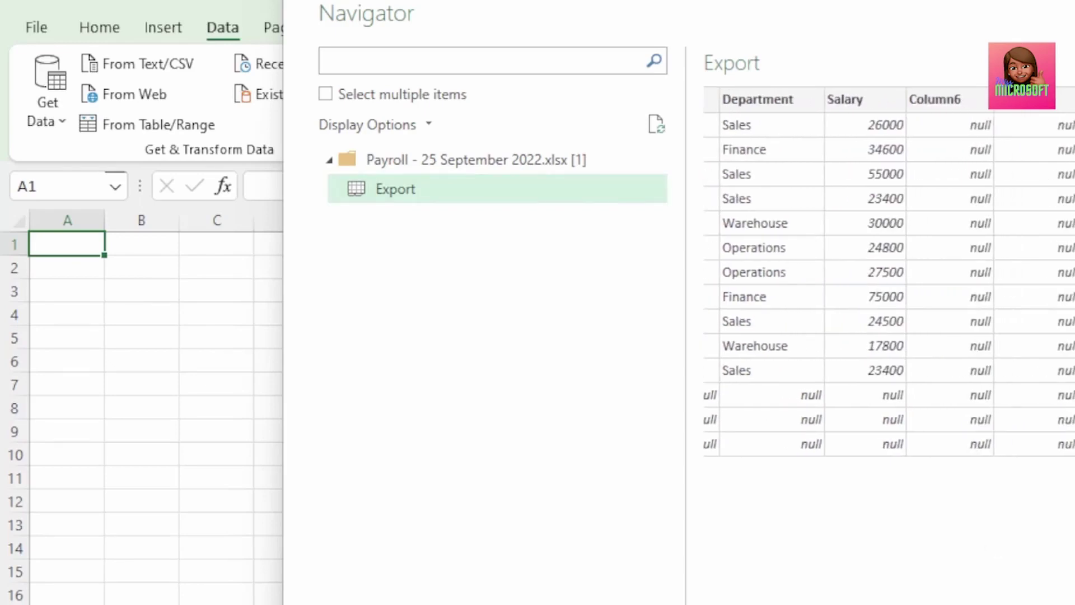
click(995, 592)
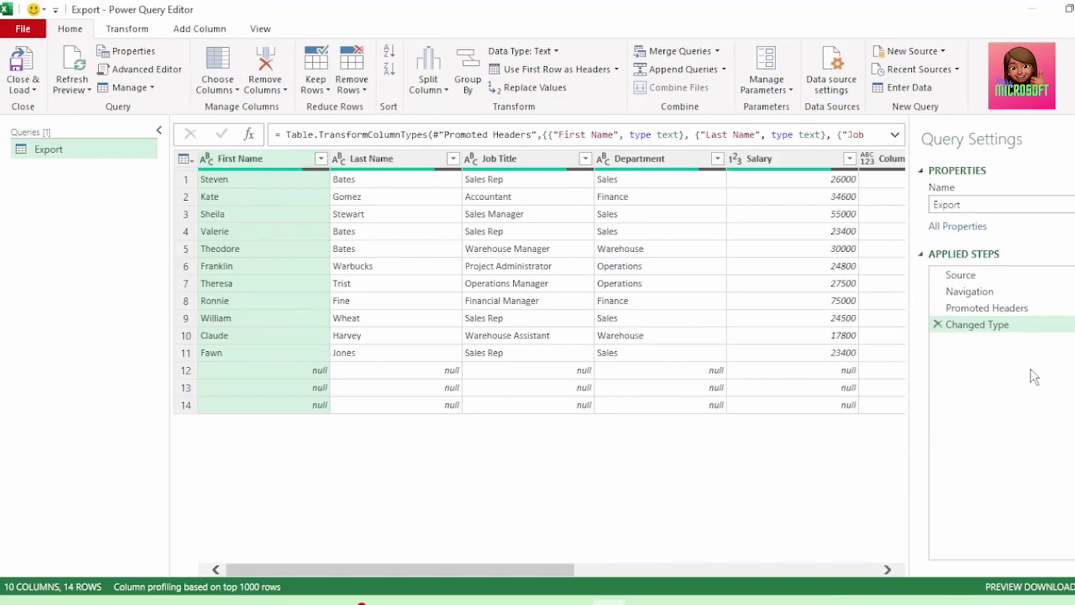
Rename the query to Sept'22
double_click(1042, 205)
key(Caps_Lock)
text(S)
key(Caps_Lock)
text(ept'22)
key(Return)
Remove the empty Column6 to Column10 and remove the blank rows, leaving 11 employees
drag(473, 569, 765, 569)
click(326, 160)
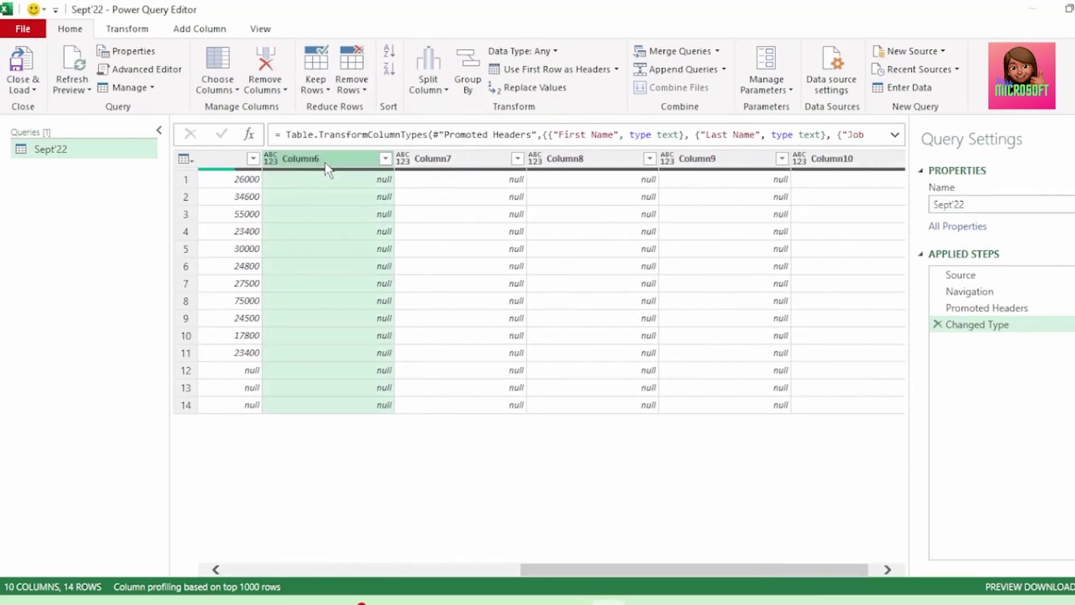
shift+click(846, 161)
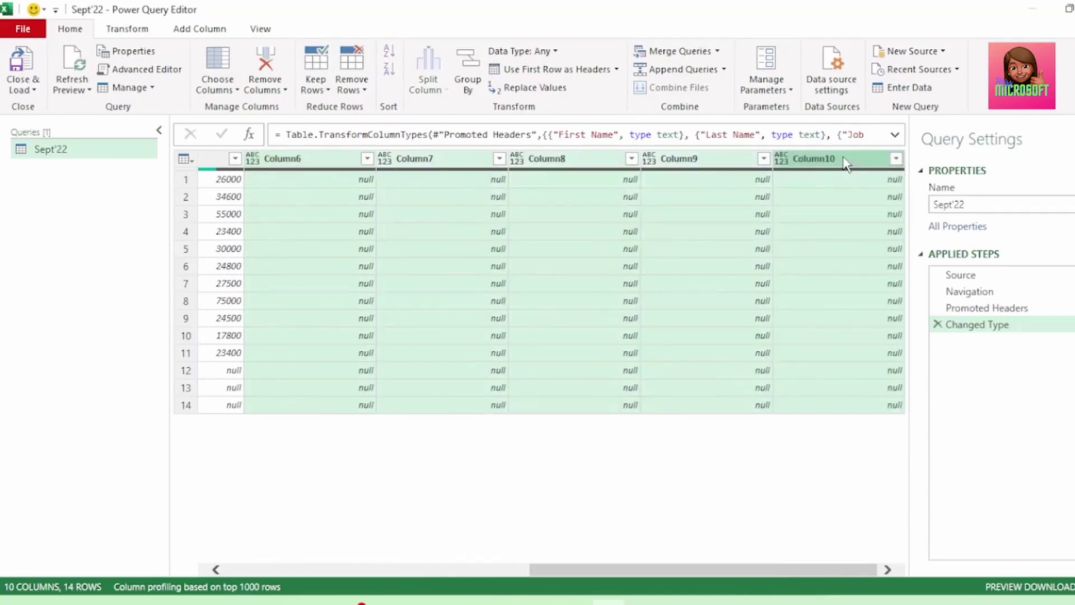
right_click(845, 162)
click(898, 190)
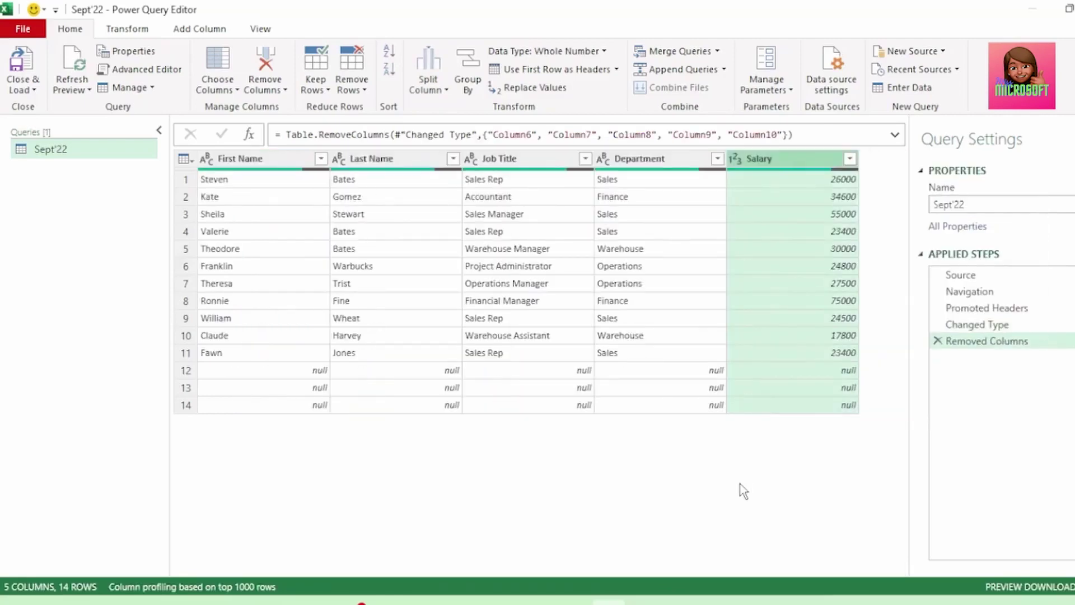
key(ctrl+a)
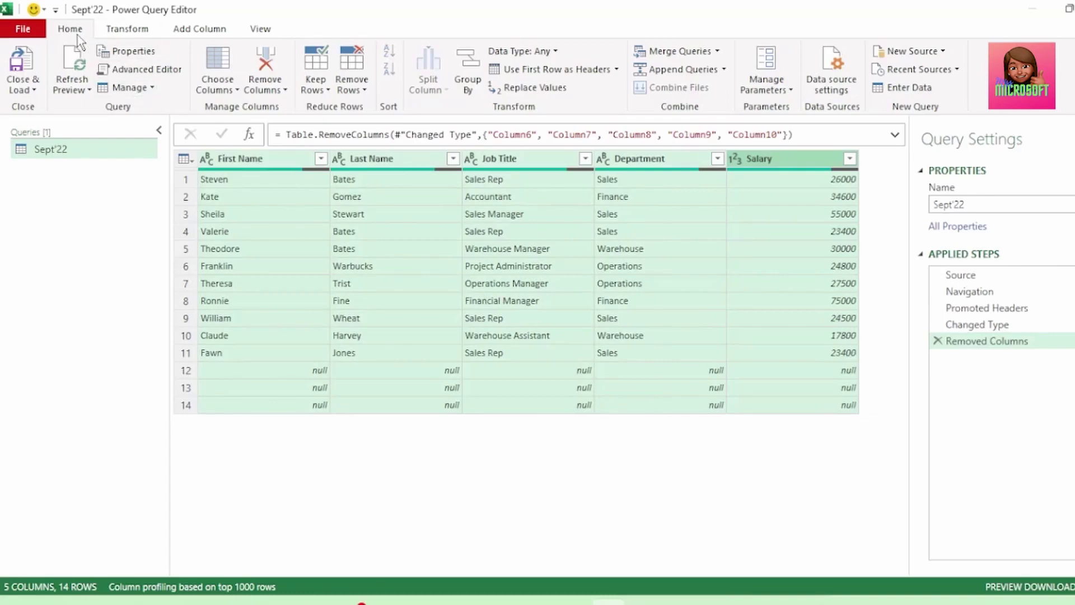
click(353, 89)
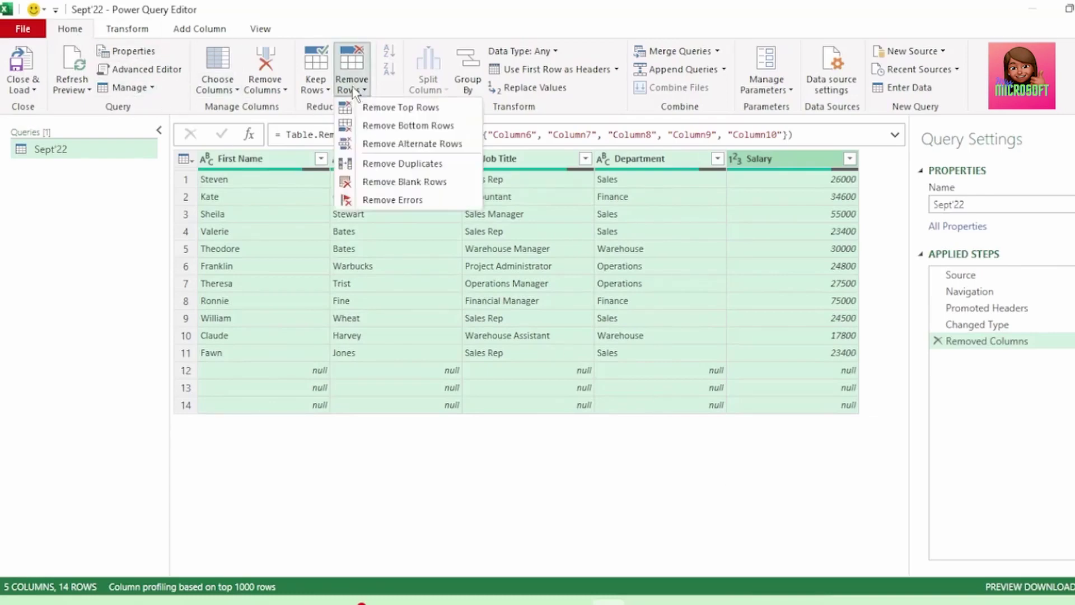
click(386, 184)
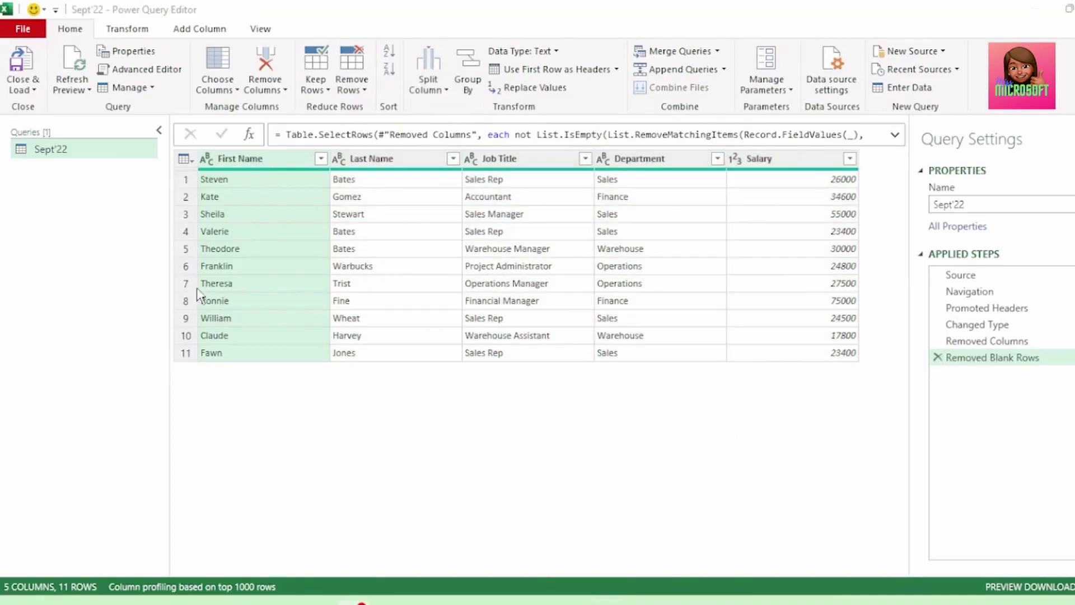
Duplicate the Sept'22 query and change the copy's source to Payroll - 25 October 2022.xlsx
right_click(110, 157)
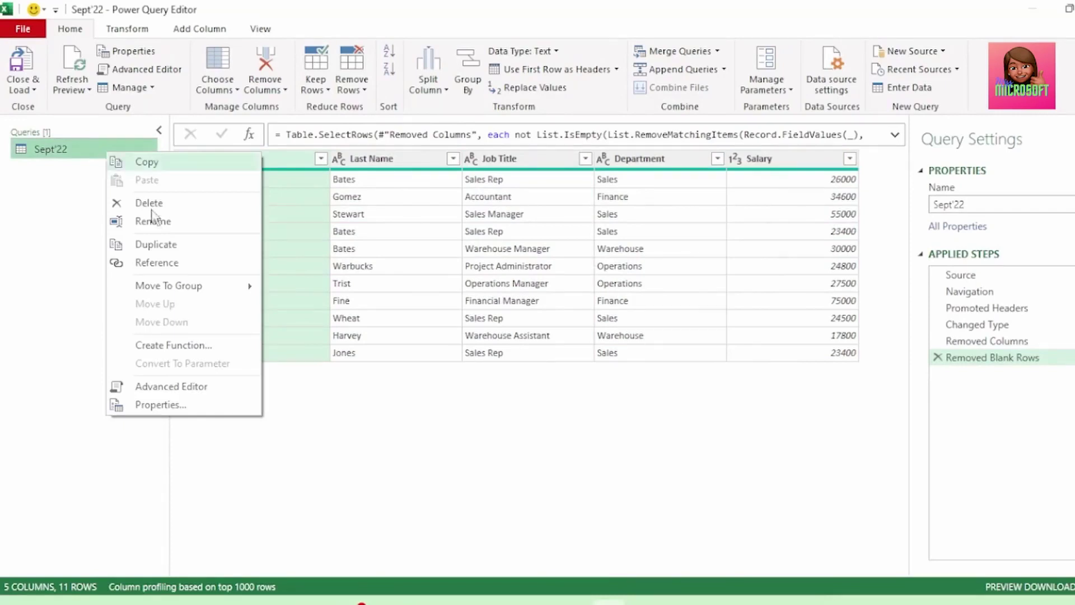
click(149, 244)
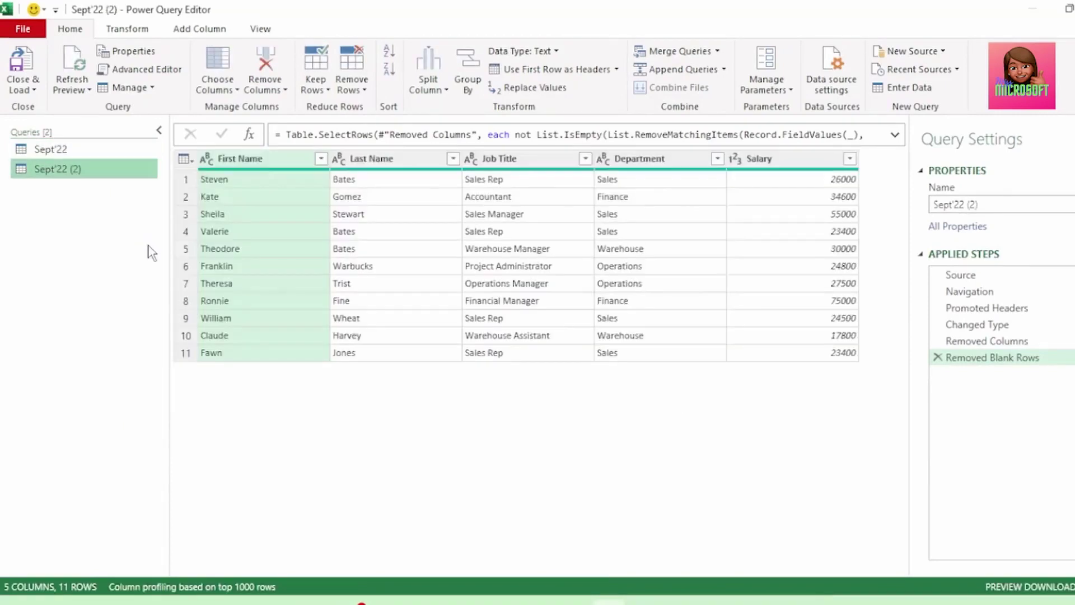
click(986, 275)
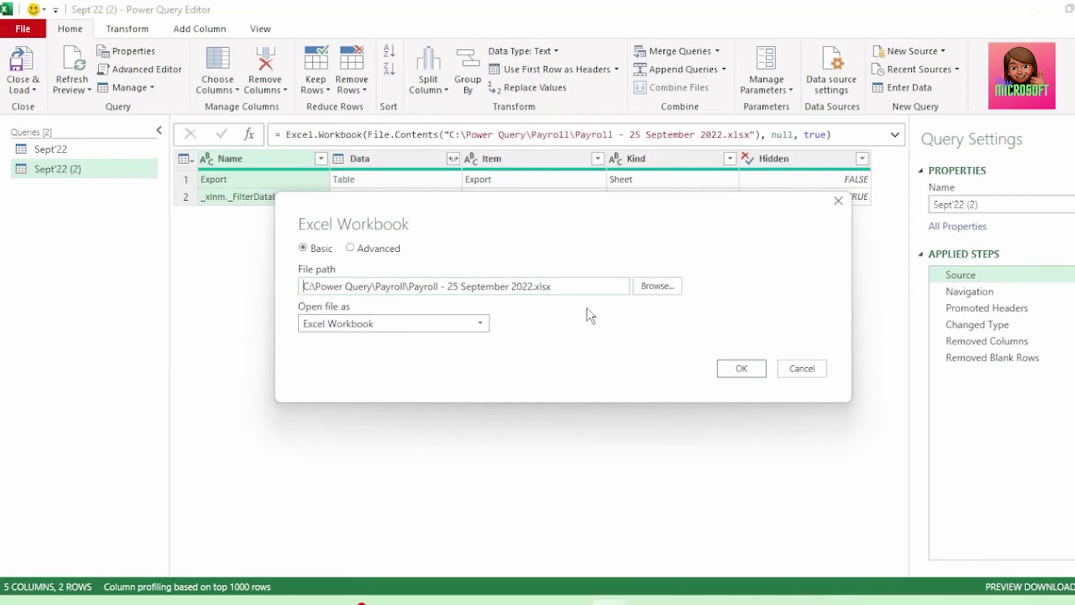
click(657, 286)
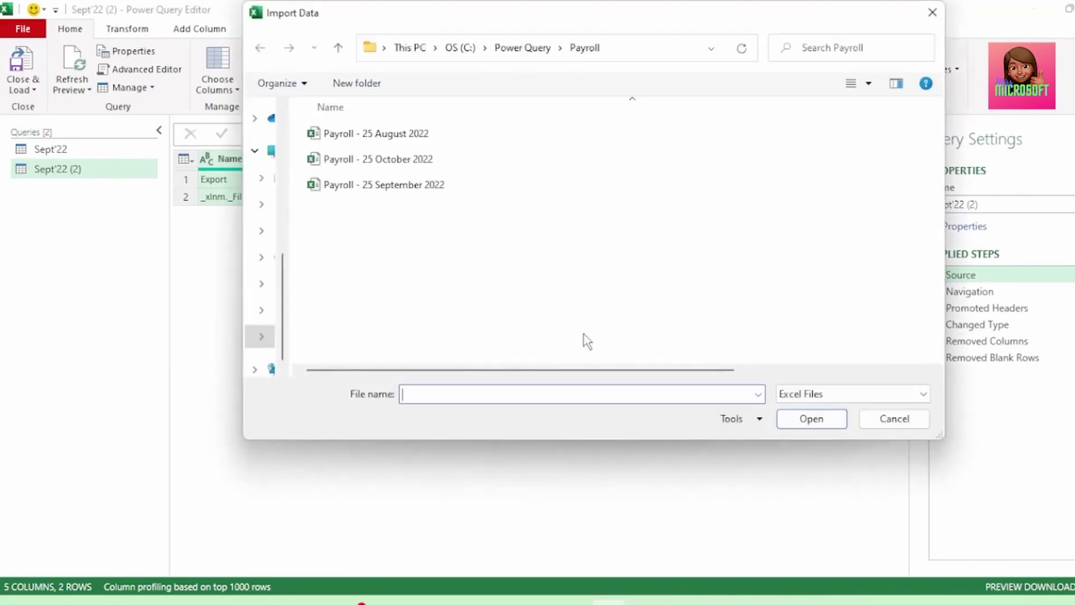
double_click(358, 161)
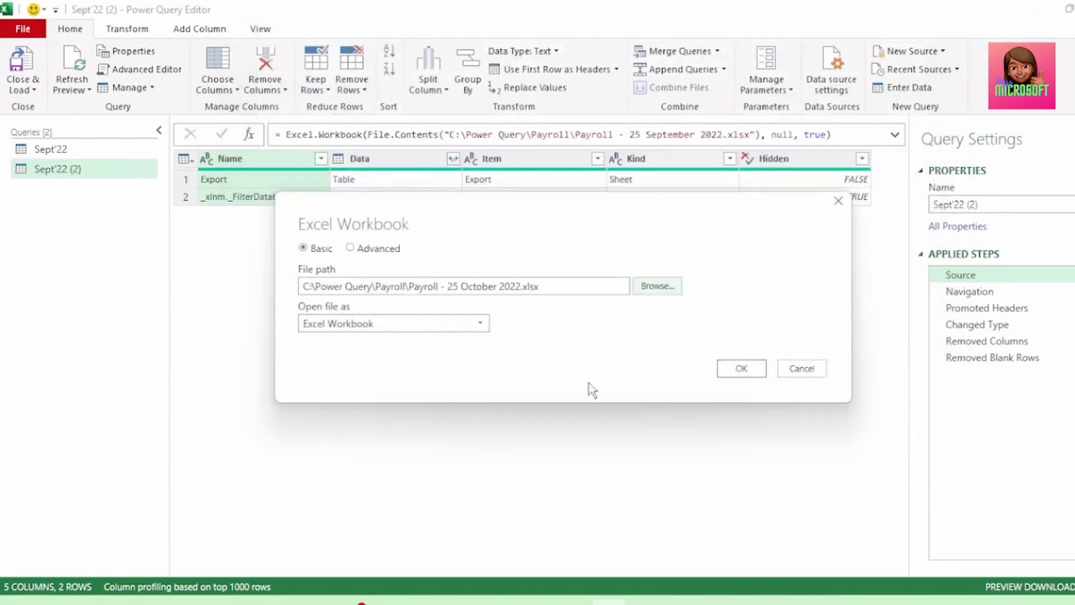
click(735, 371)
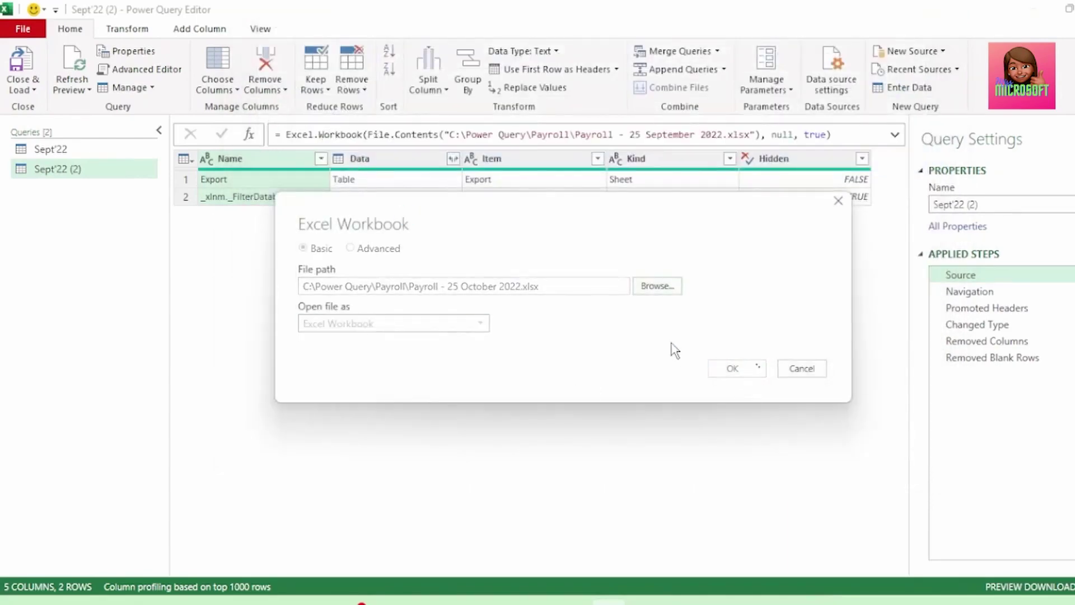
click(895, 136)
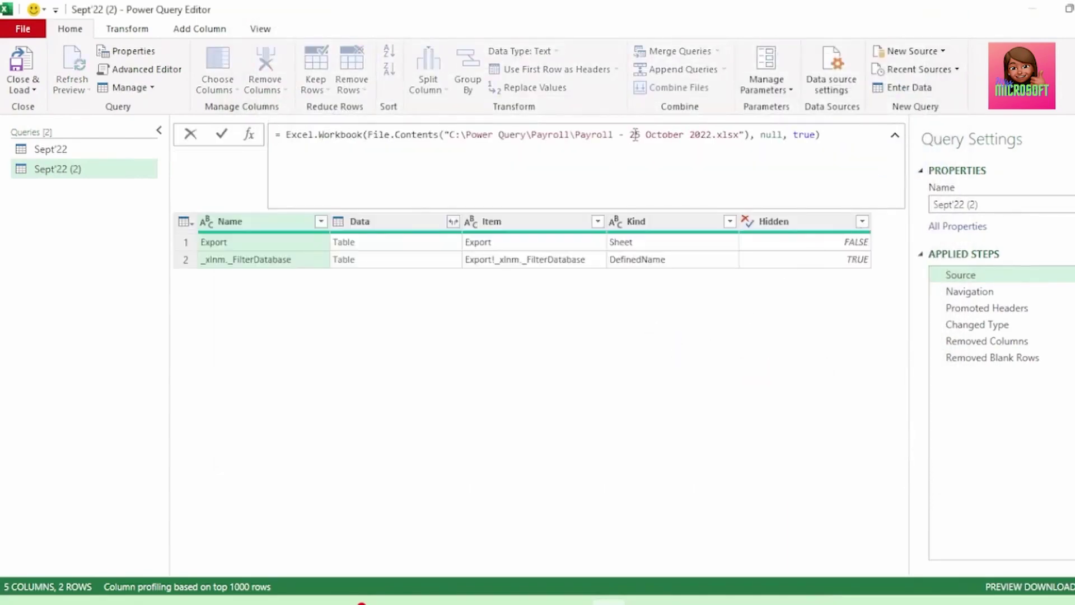
drag(631, 134, 712, 134)
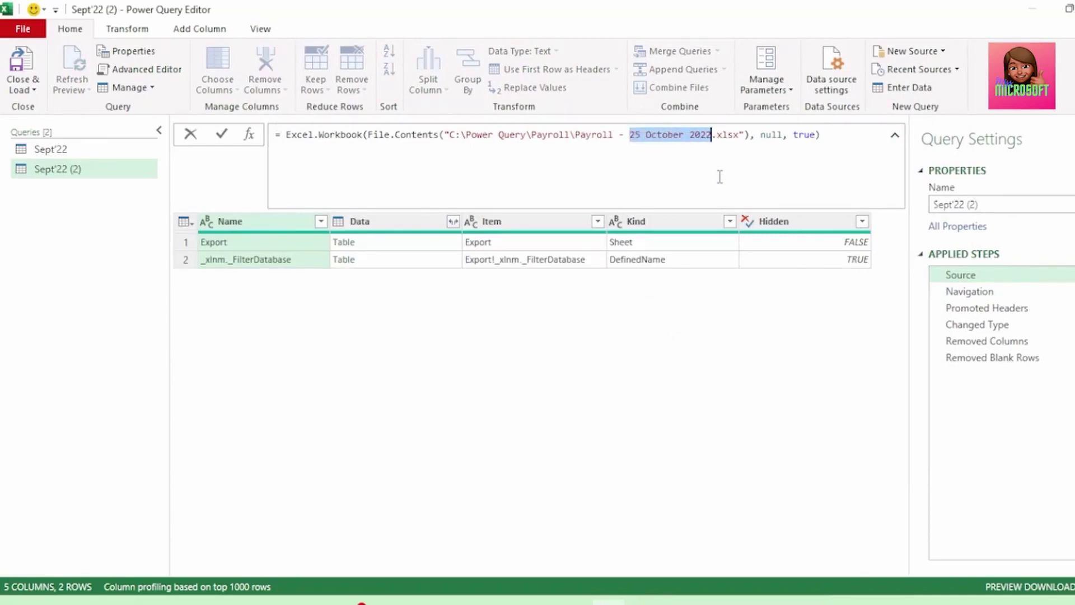
Rename the copied query to Oct'22
click(945, 205)
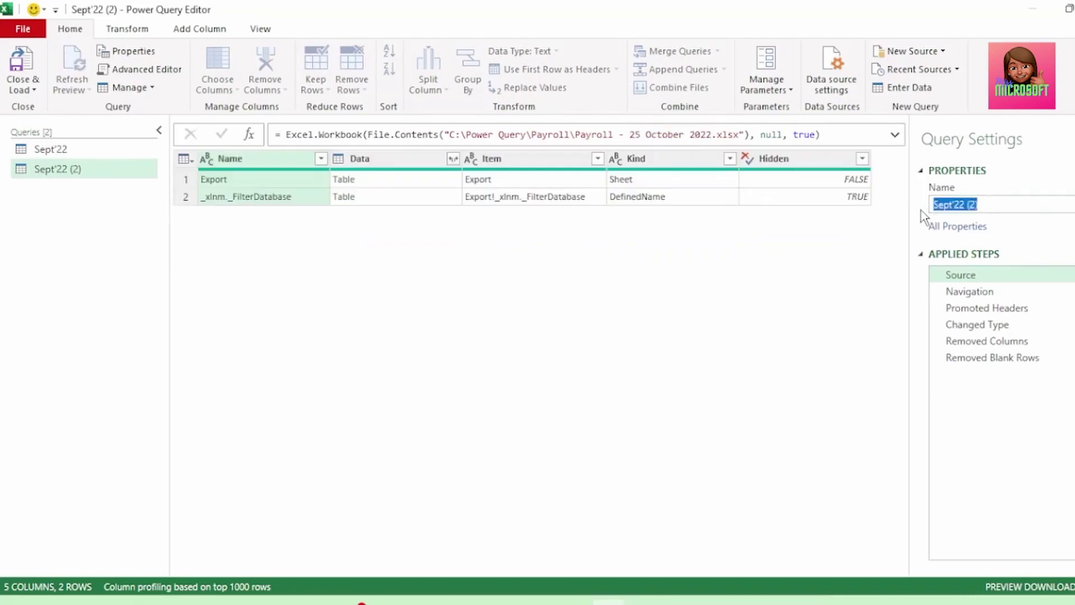
key(Caps_Lock)
text(O)
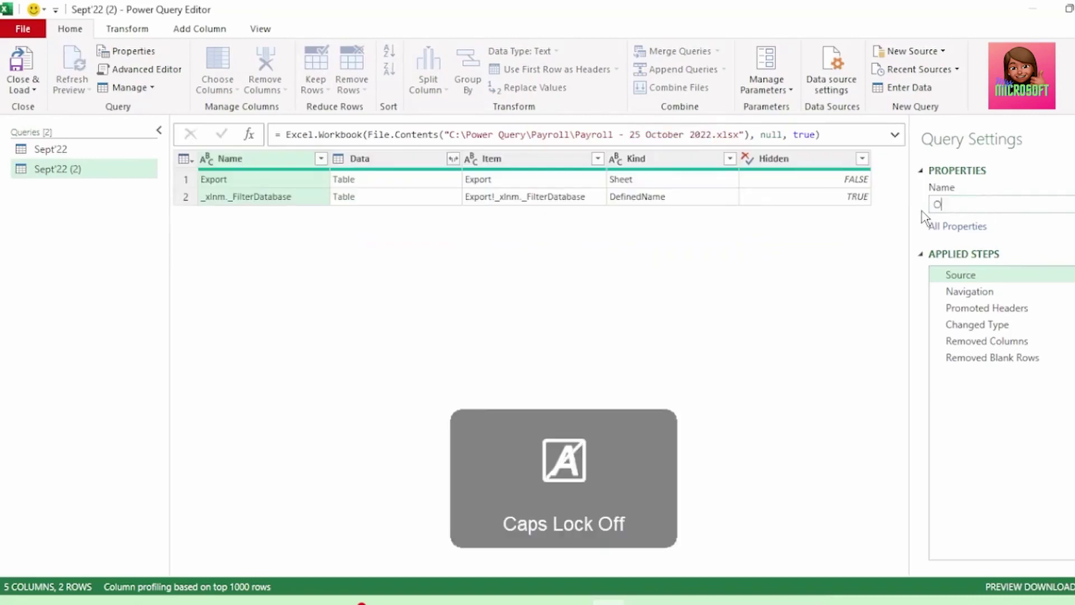
text(ct'22)
key(Return)
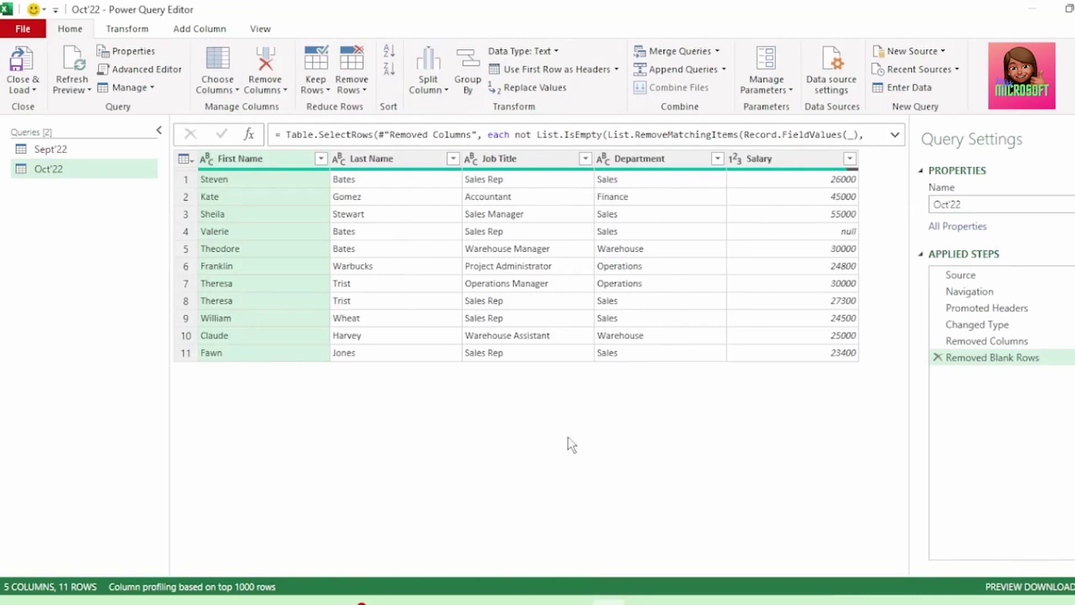
Start a Merge Queries as New from Sept'22 with Oct'22 as the second table
click(99, 158)
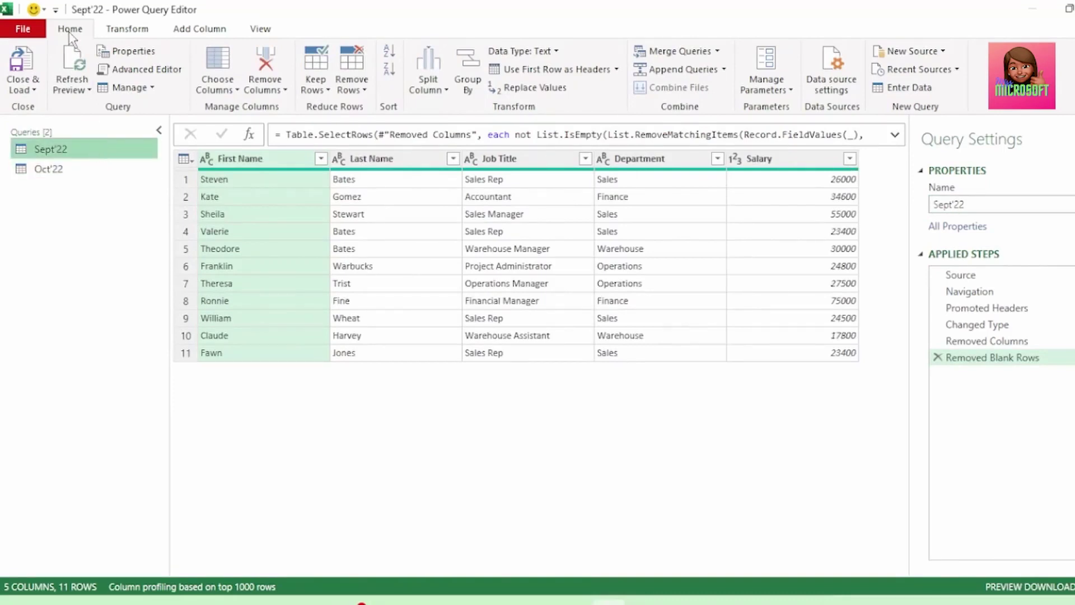
click(718, 53)
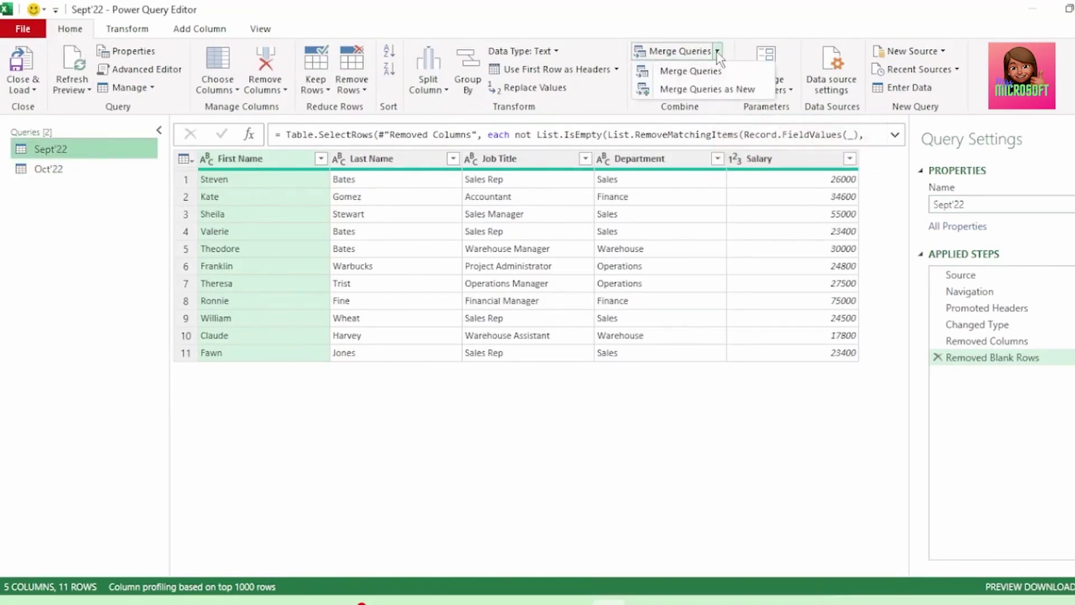
click(700, 89)
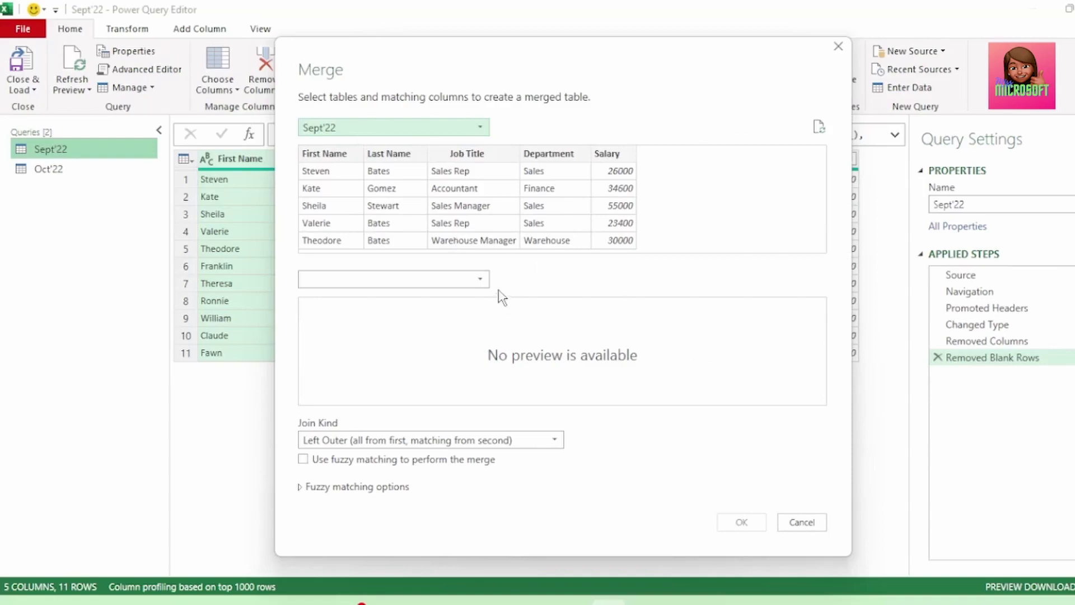
click(478, 280)
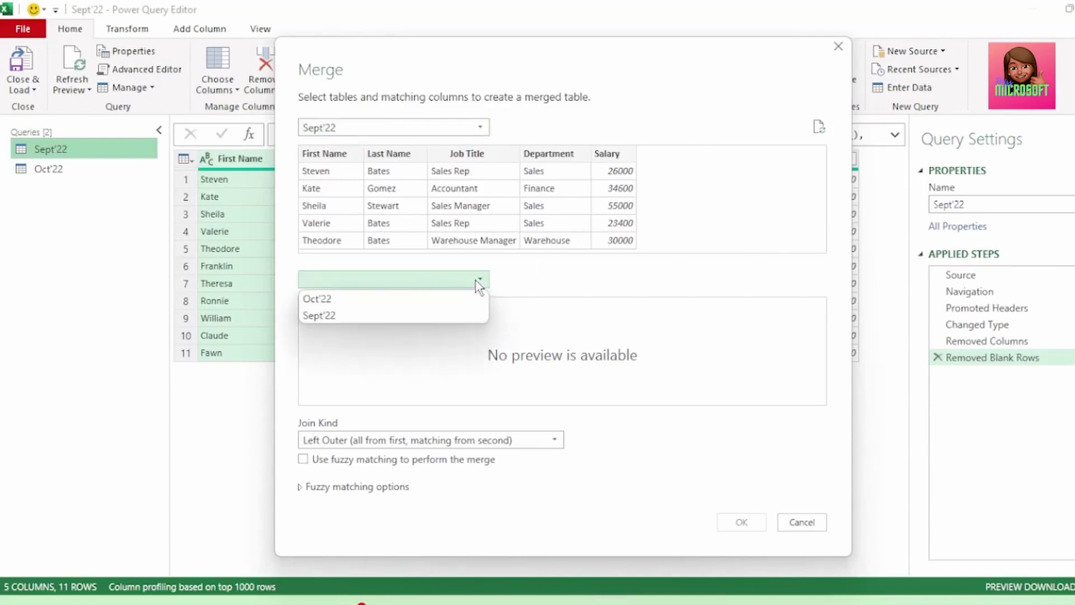
click(423, 302)
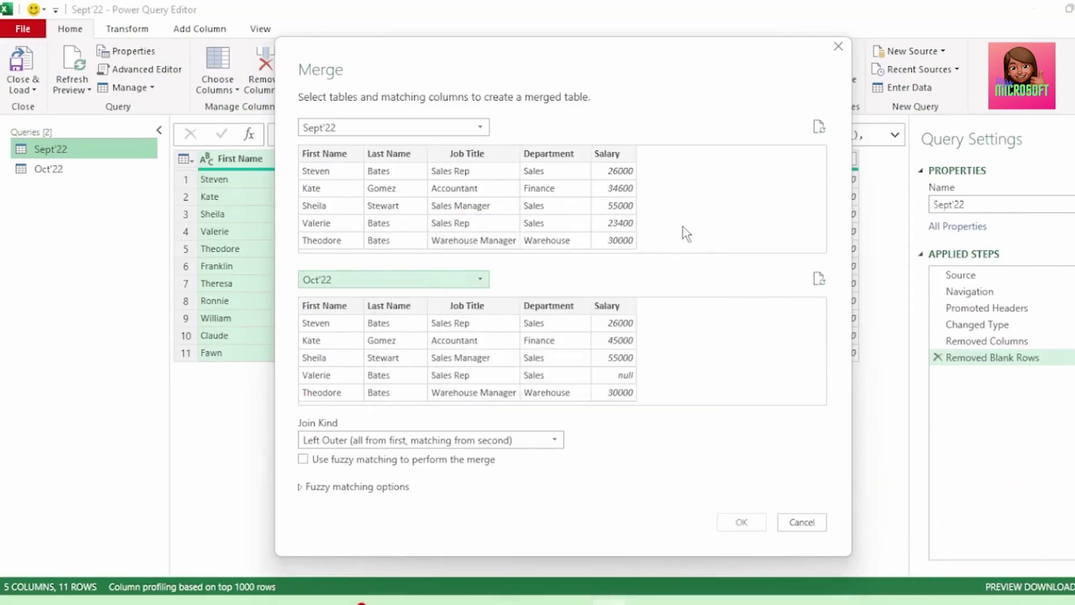
Match on First Name, Last Name, Job Title and Department with a Full Outer join, creating Merge1
click(324, 154)
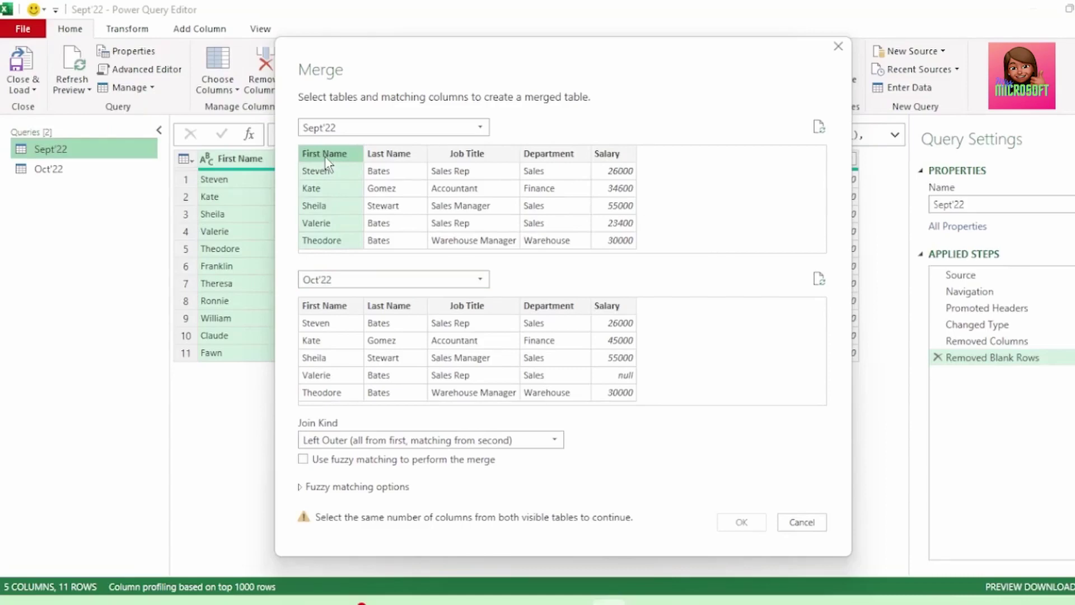
shift+click(546, 157)
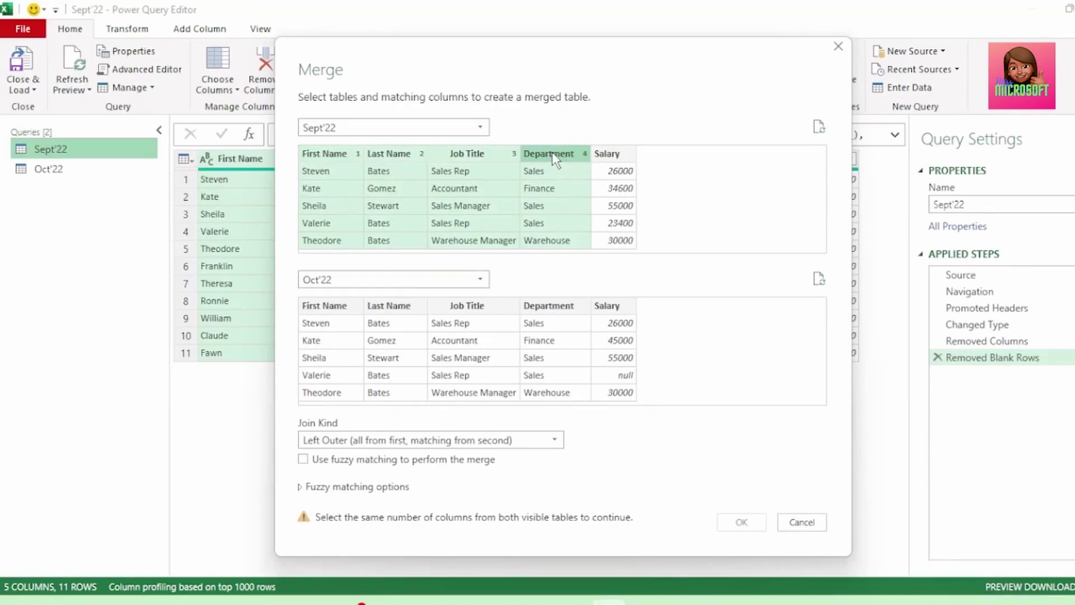
click(335, 312)
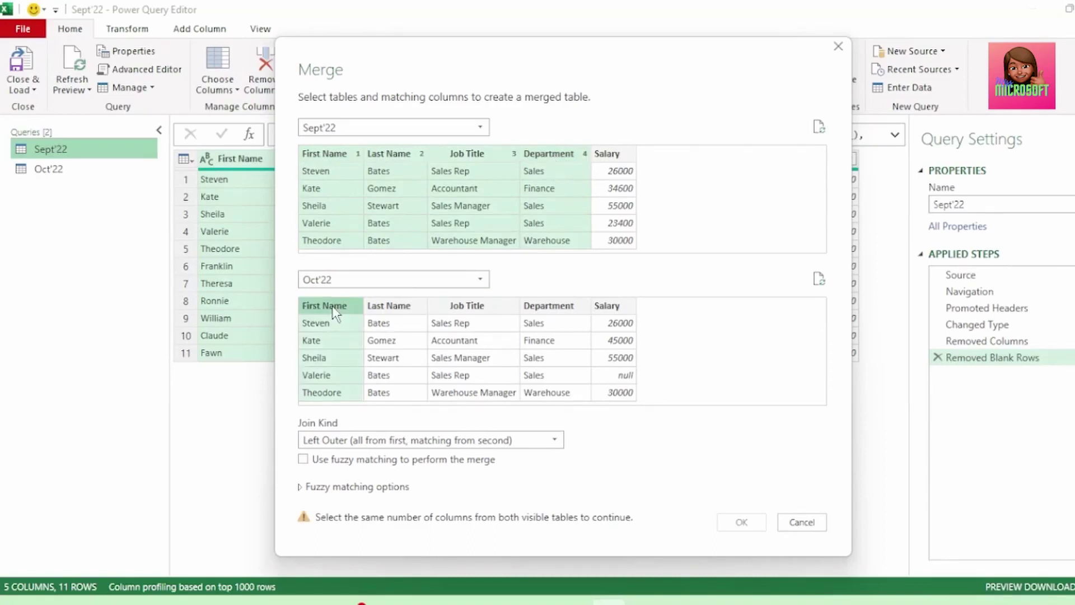
shift+click(563, 314)
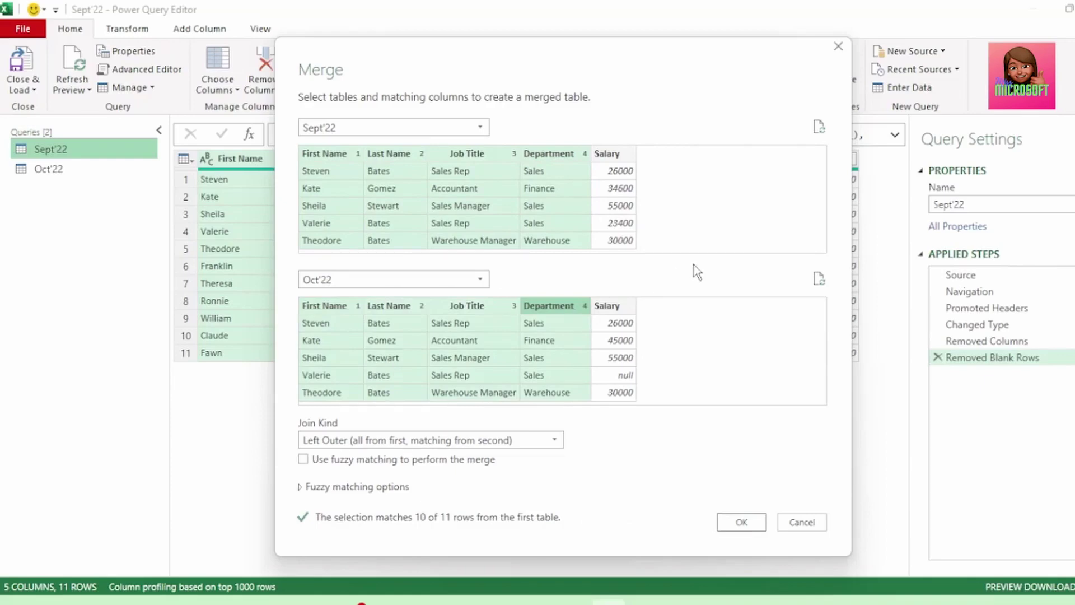
key(Tab)
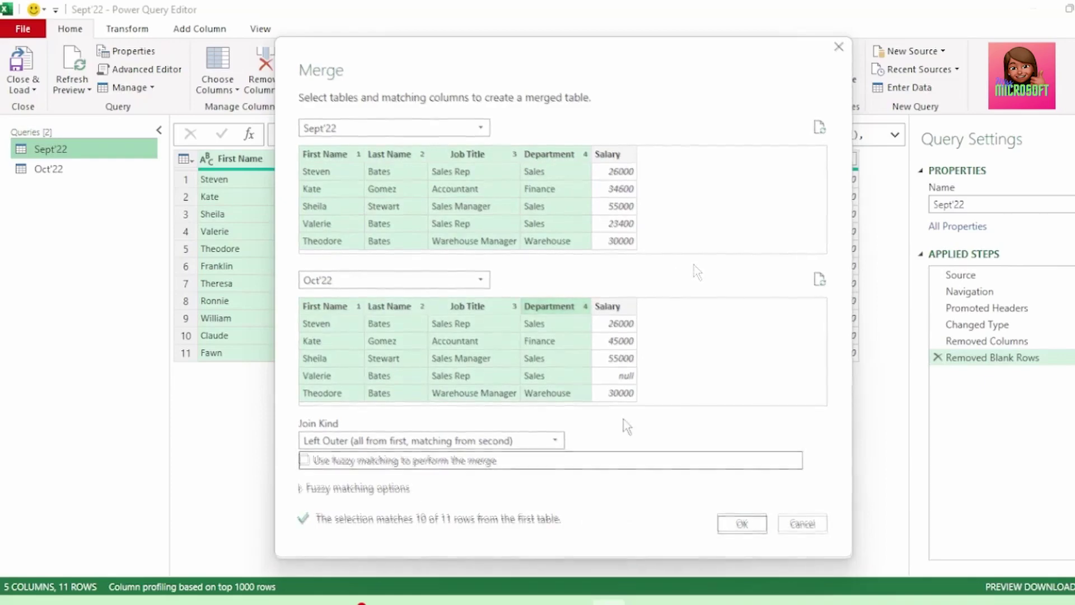
click(380, 444)
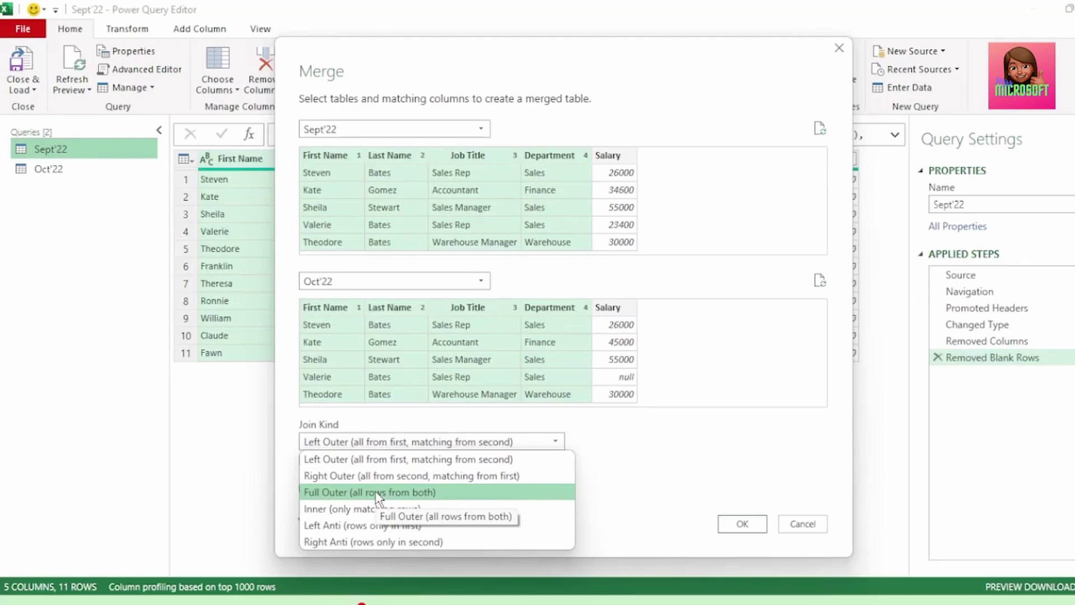
click(376, 493)
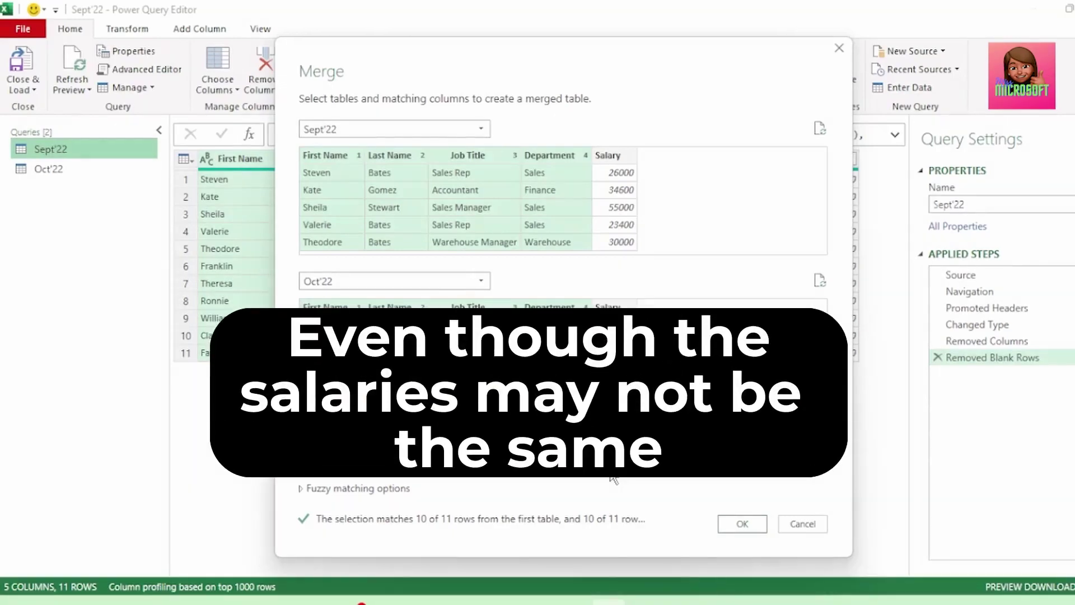
click(743, 524)
Preview the October records, then expand Oct'22 into First Name, Last Name, Job Title and Salary, excluding Department
click(868, 197)
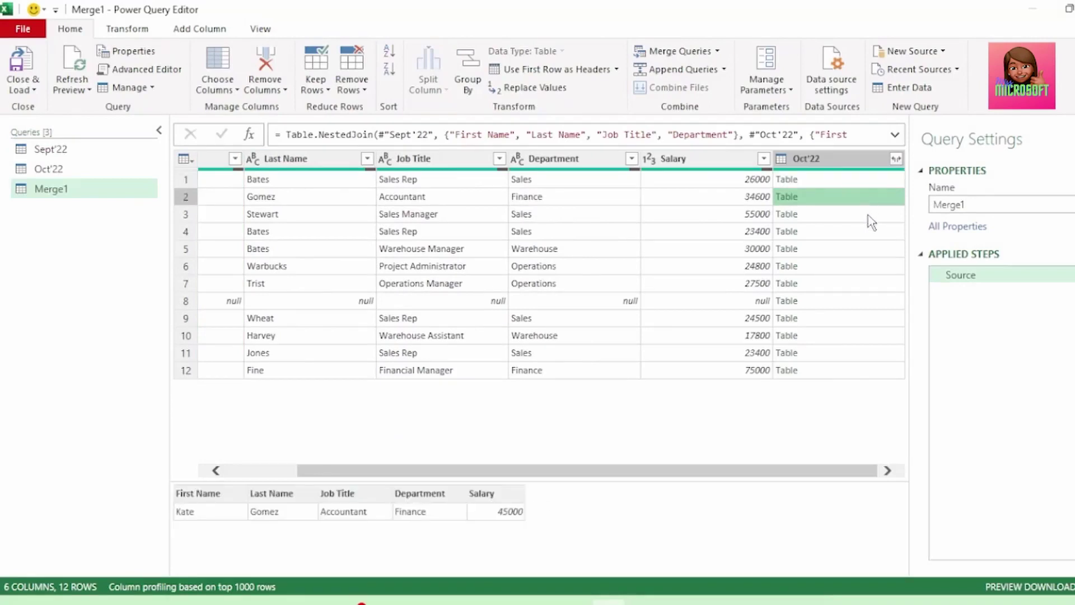
click(870, 215)
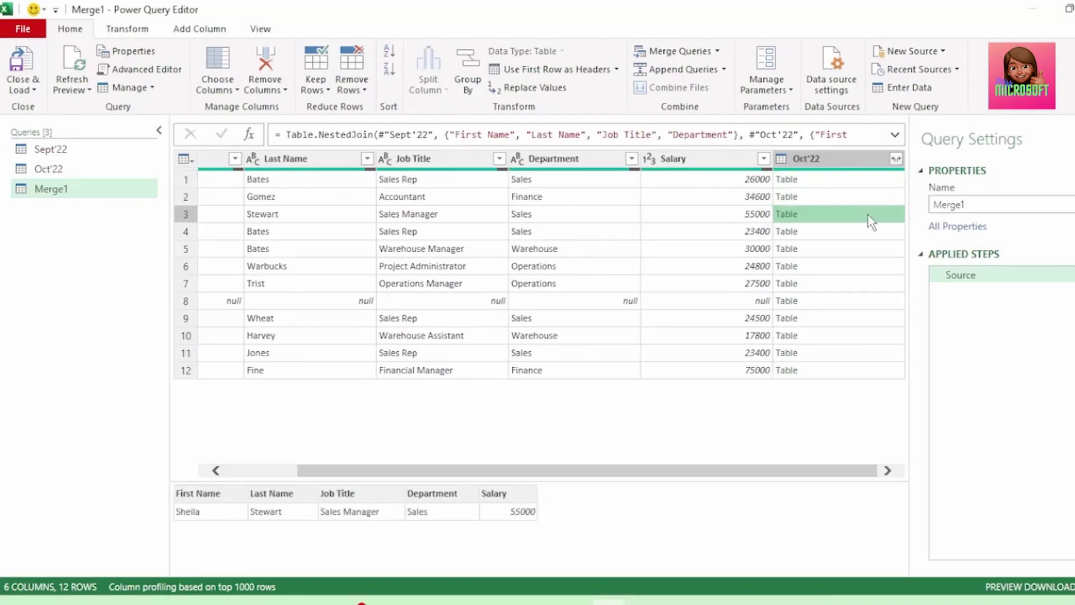
click(863, 159)
click(857, 180)
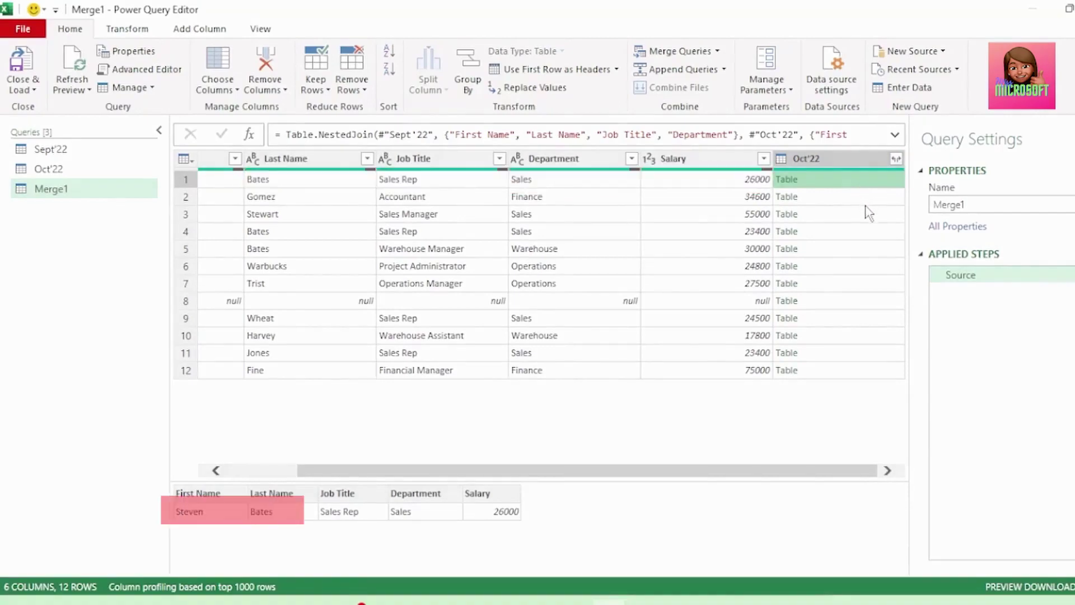
click(875, 196)
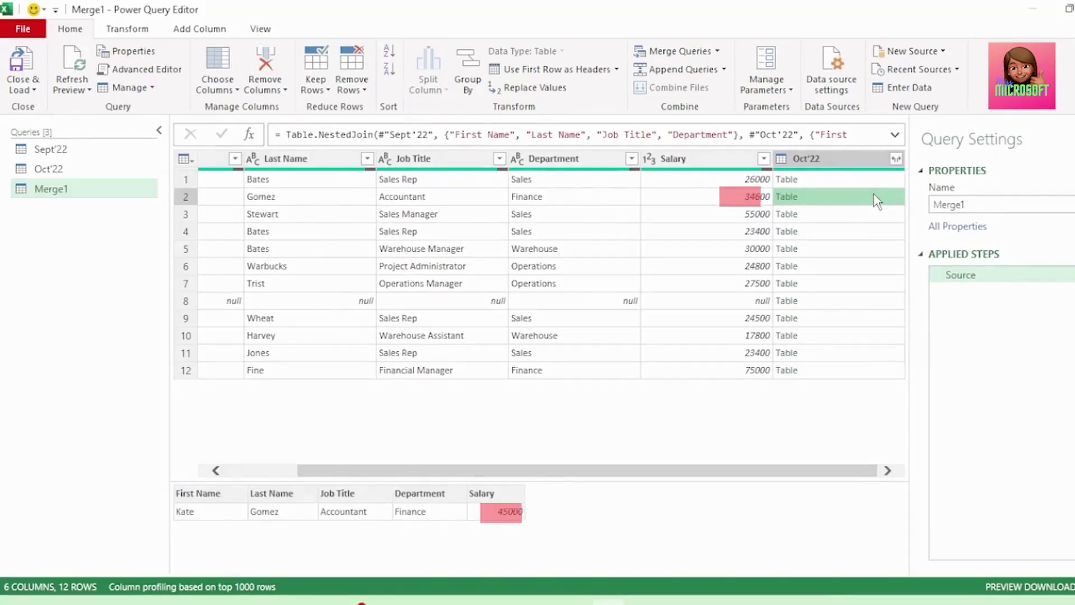
click(896, 159)
click(654, 291)
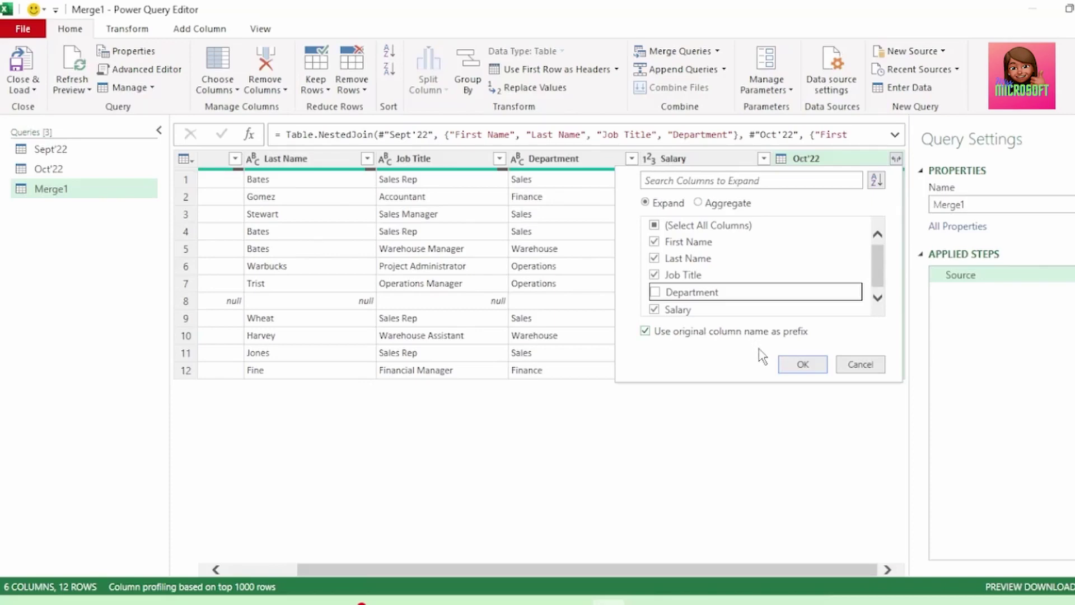
click(789, 366)
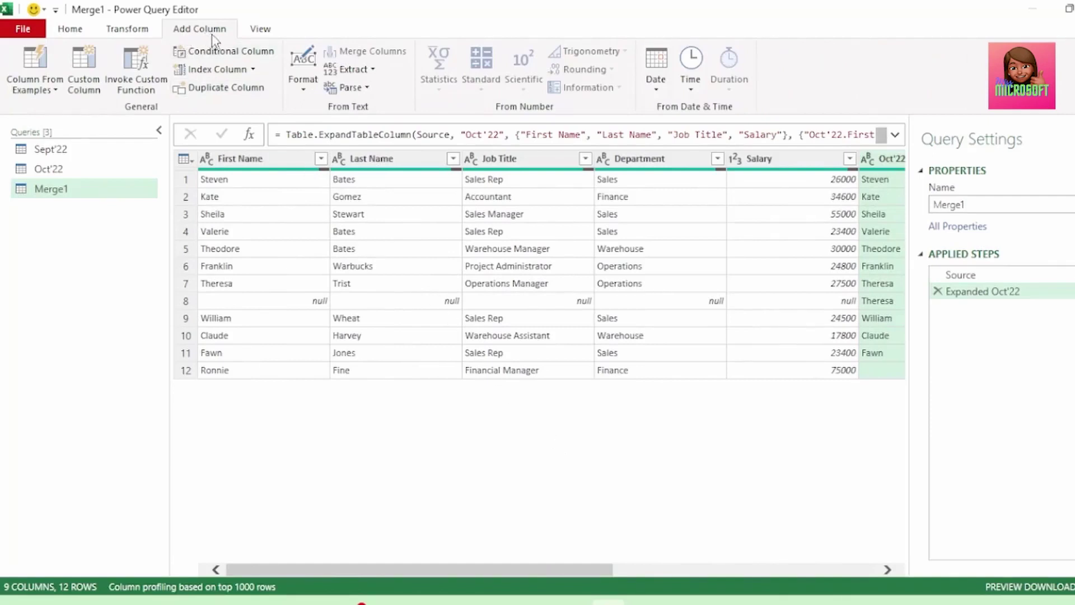
Add a conditional column named Exception
click(227, 53)
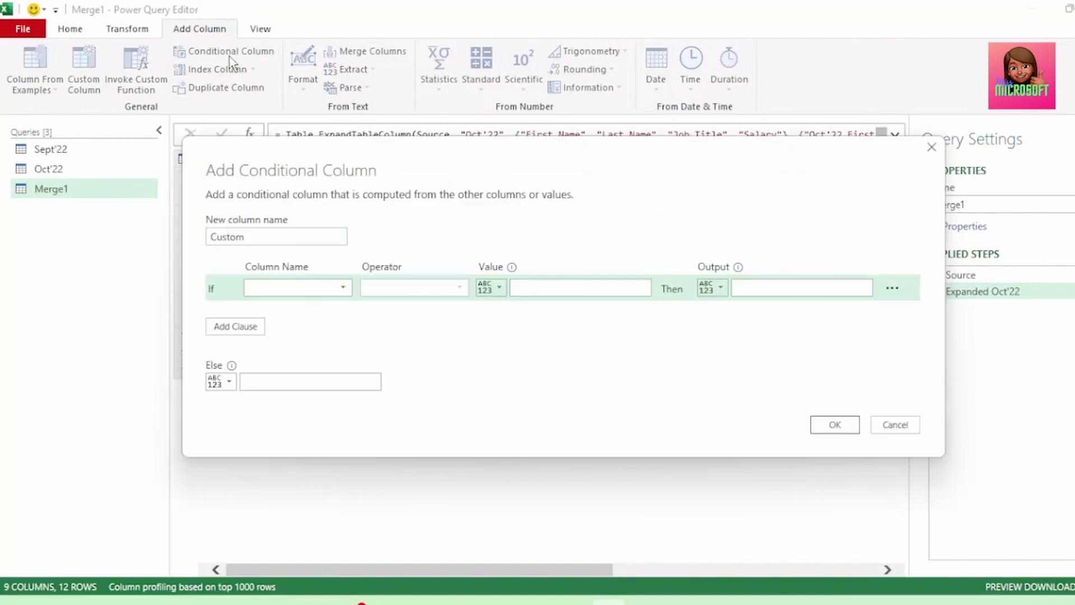
drag(245, 237, 202, 241)
key(Caps_Lock)
text(E)
key(Caps_Lock)
text(xception)
Set its condition to Salary equals the column Oct'22.Salary
click(316, 291)
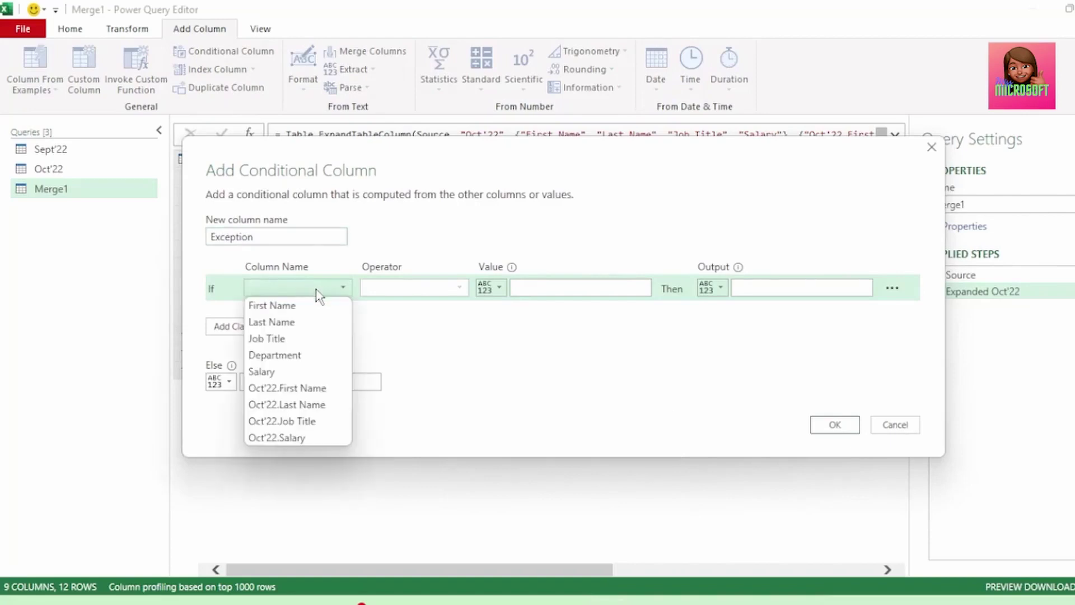
click(287, 373)
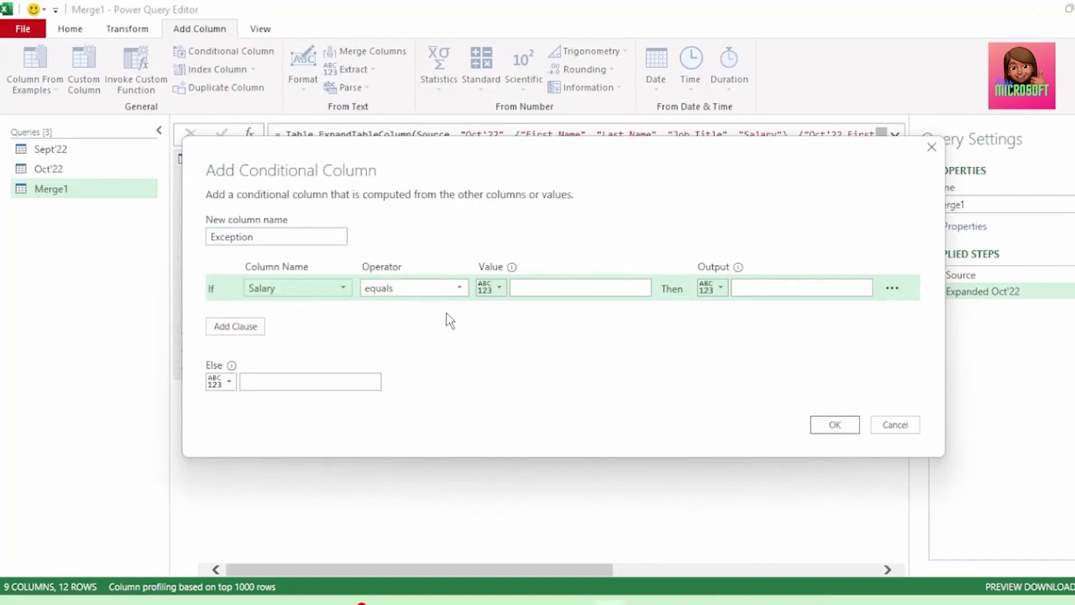
click(499, 289)
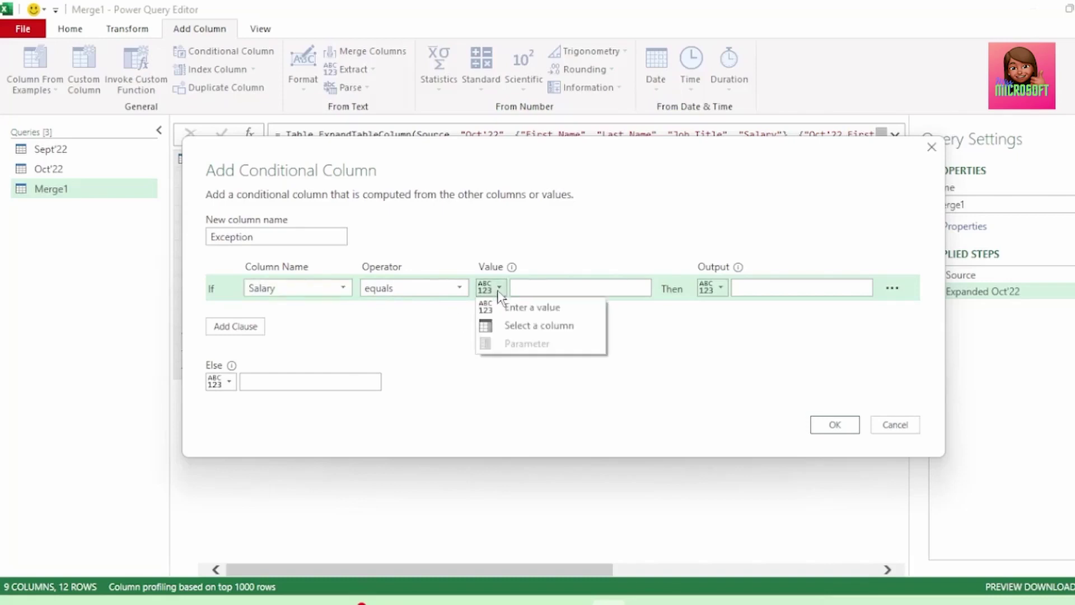
click(515, 325)
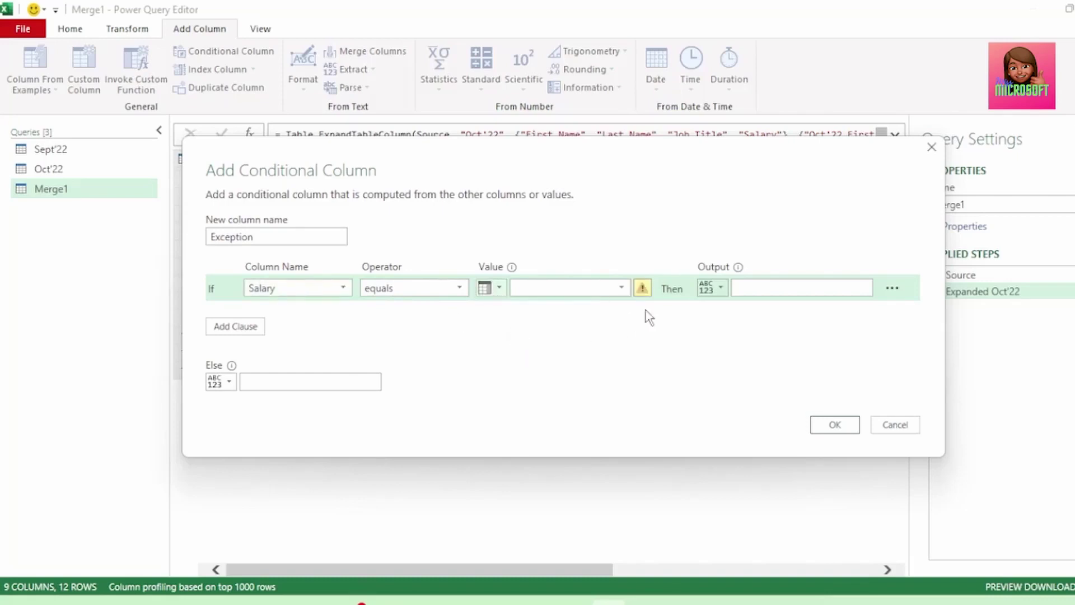
click(621, 290)
click(574, 437)
Output Null when salaries match and Exception otherwise, then create the column
click(769, 286)
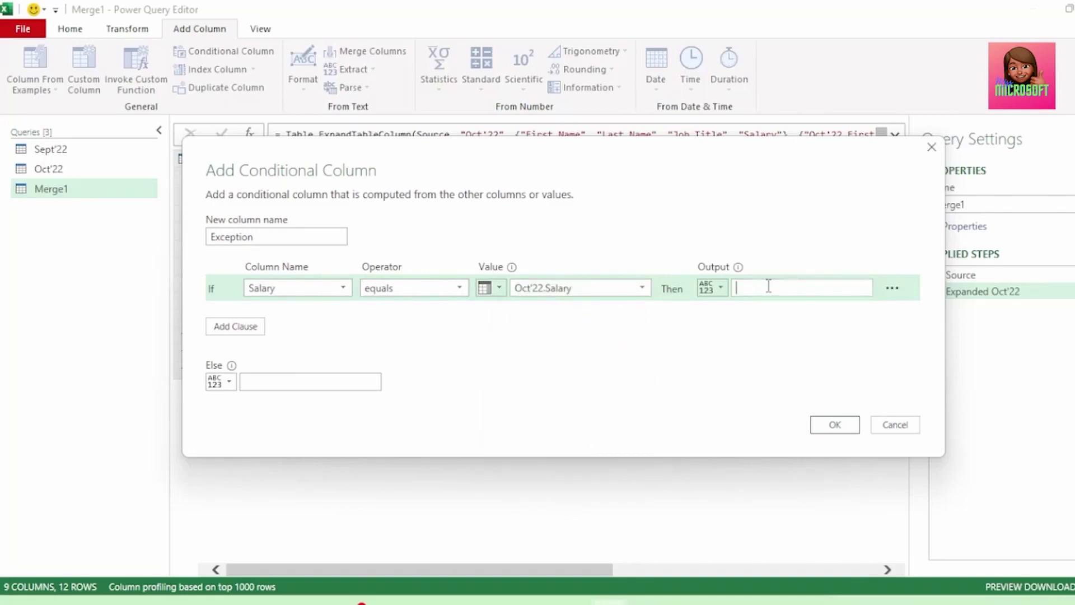
key(Caps_Lock)
text(N)
key(Caps_Lock)
text(ull)
click(264, 383)
key(Caps_Lock)
text(E)
key(Caps_Lock)
text(xception)
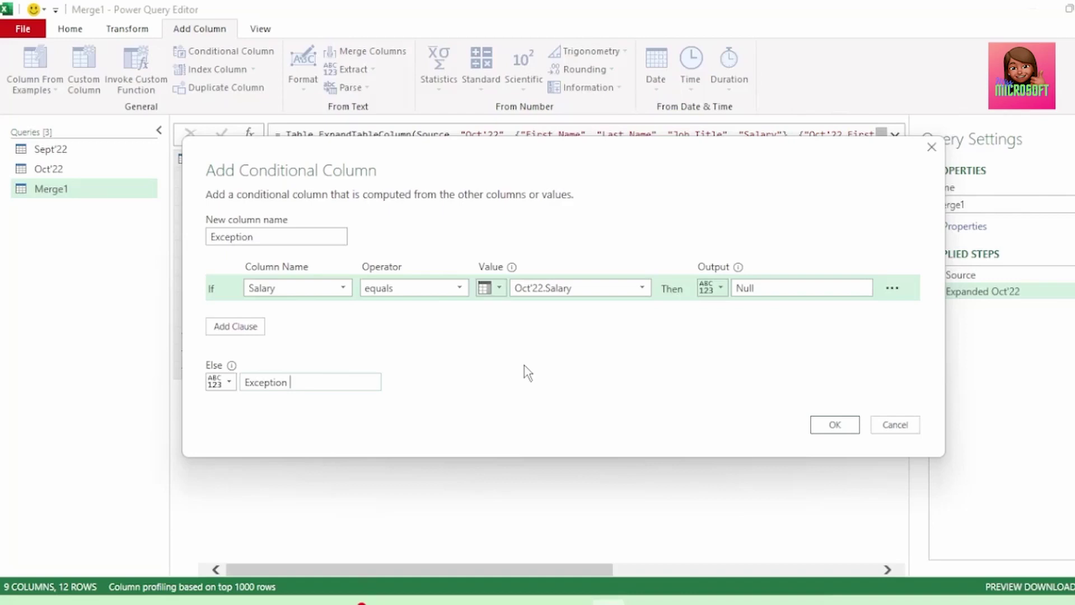
click(825, 430)
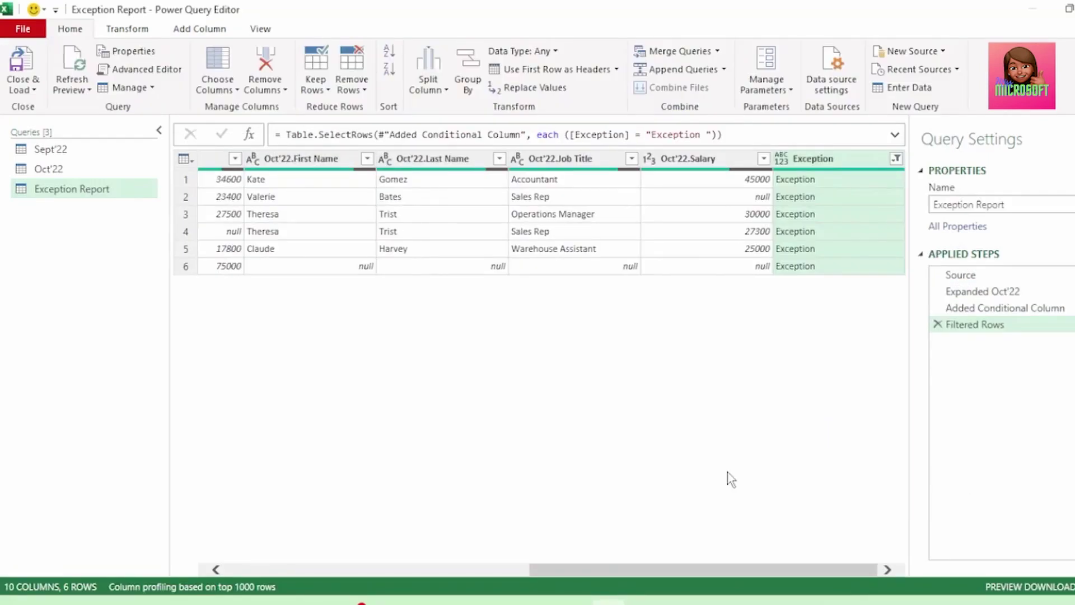
Close & Load the Exception Report query to a new Excel sheet
click(23, 65)
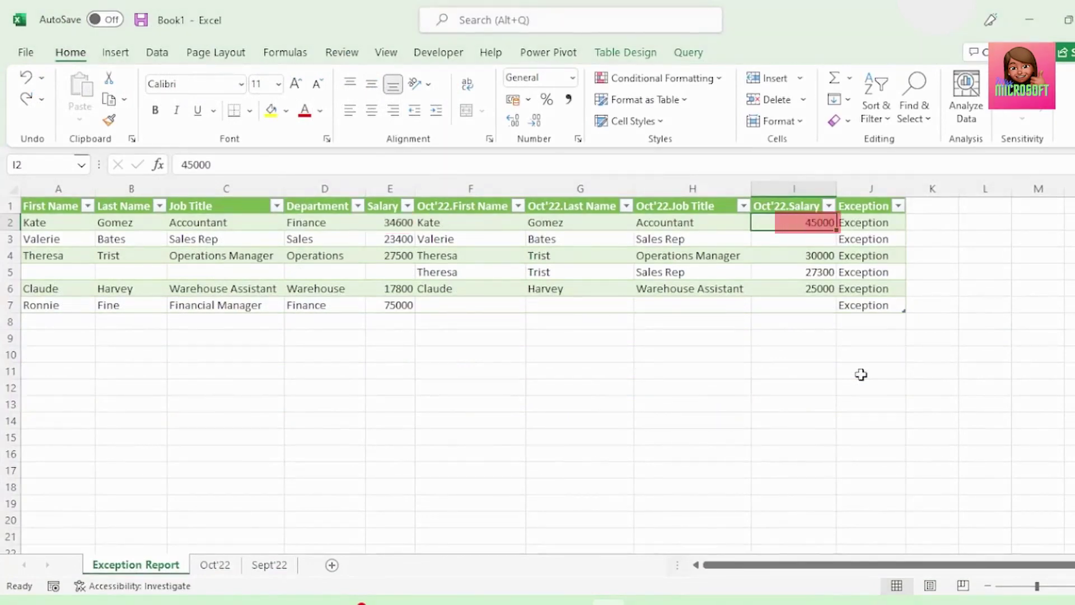
Review the October salaries and add AutoSum totals below Salary and Oct'22.Salary
key(Down)
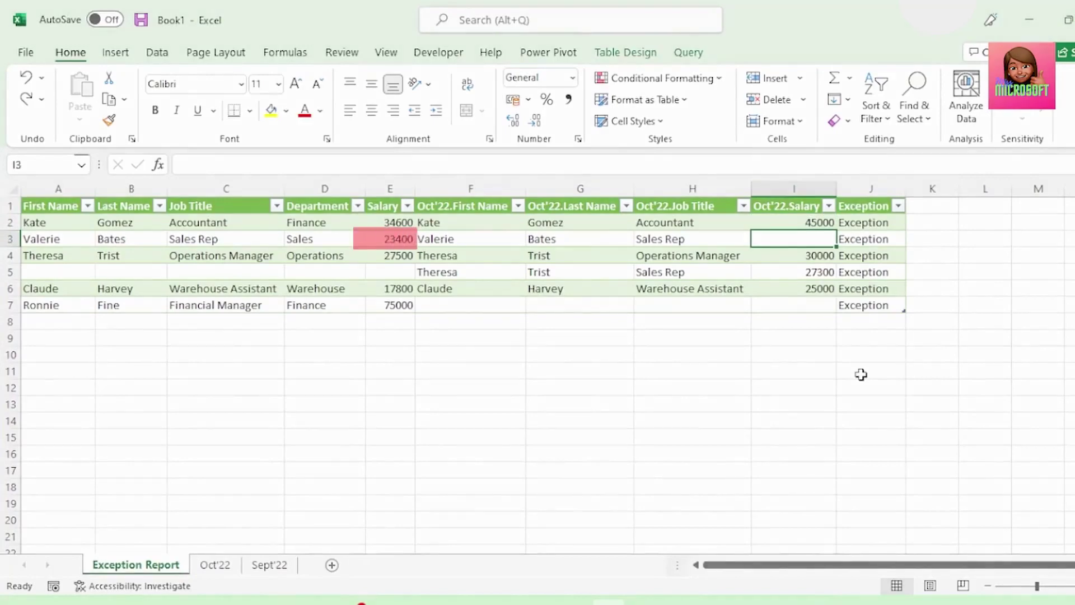
key(Down)
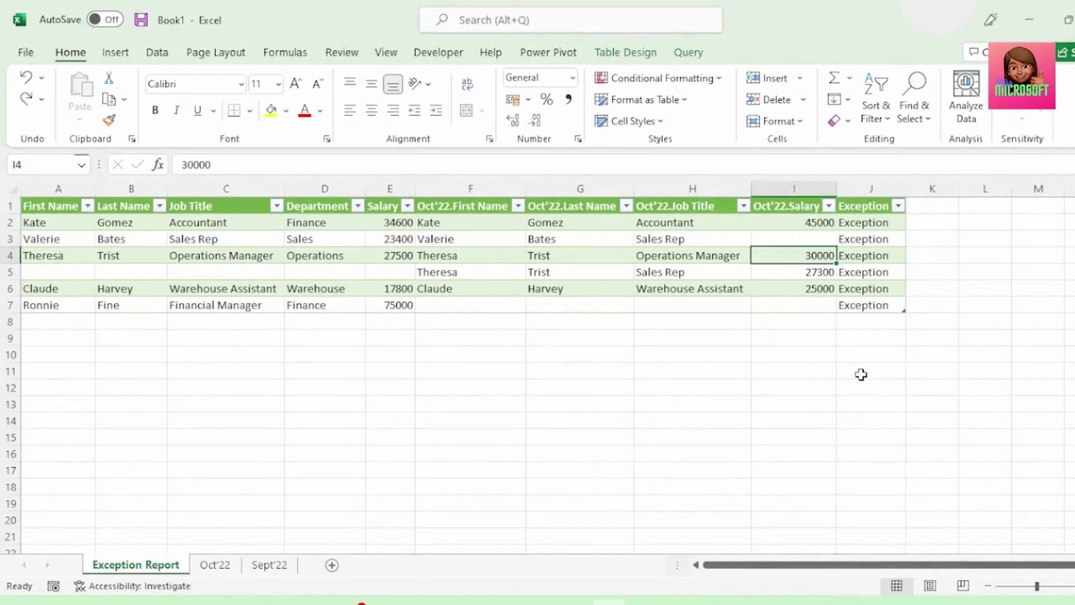
key(Down)
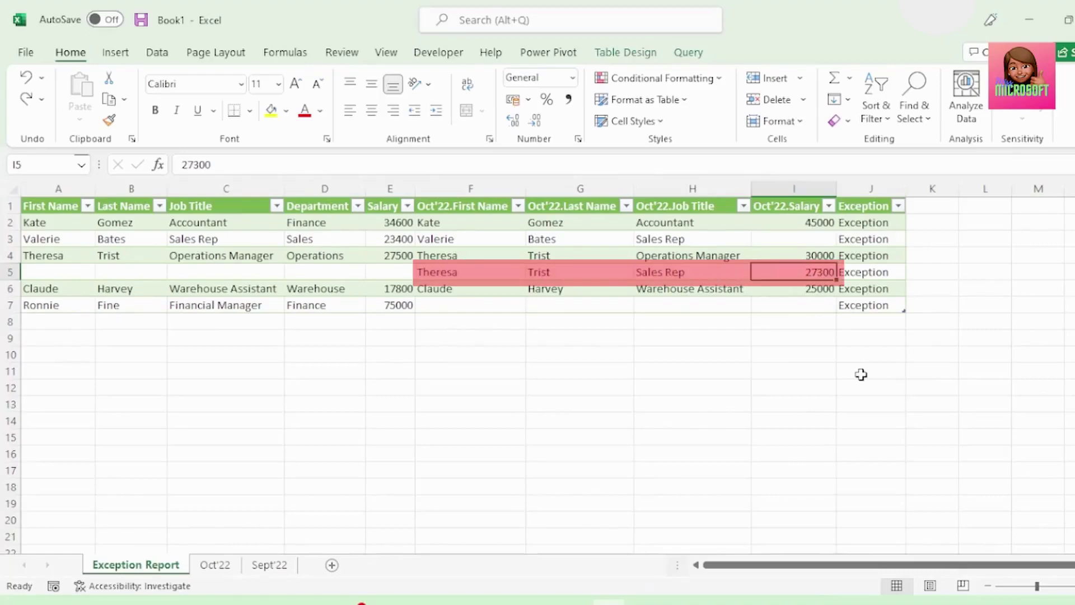
key(Down)
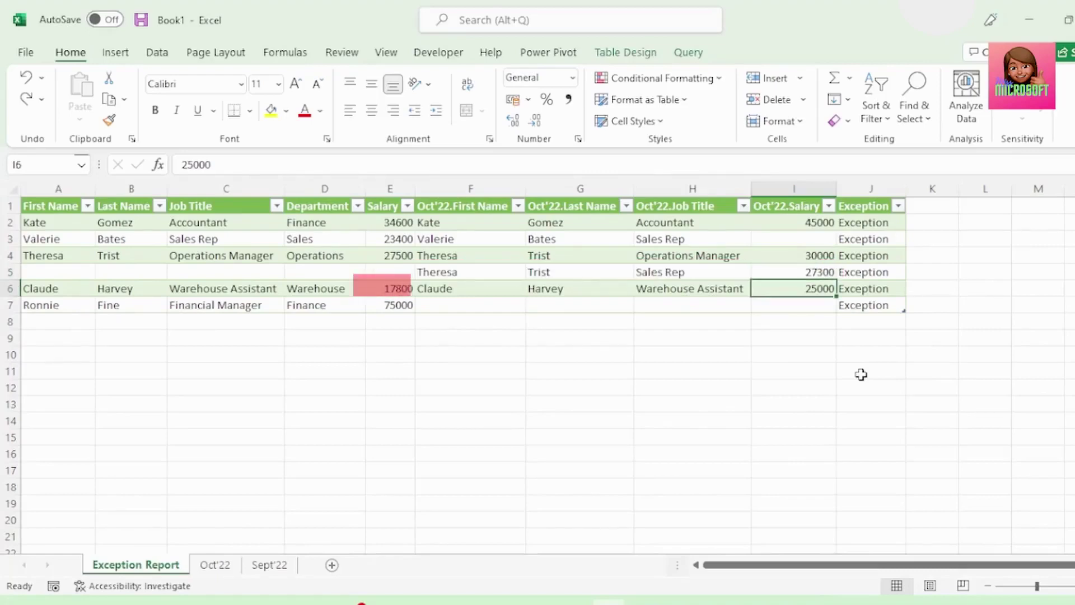
key(Down)
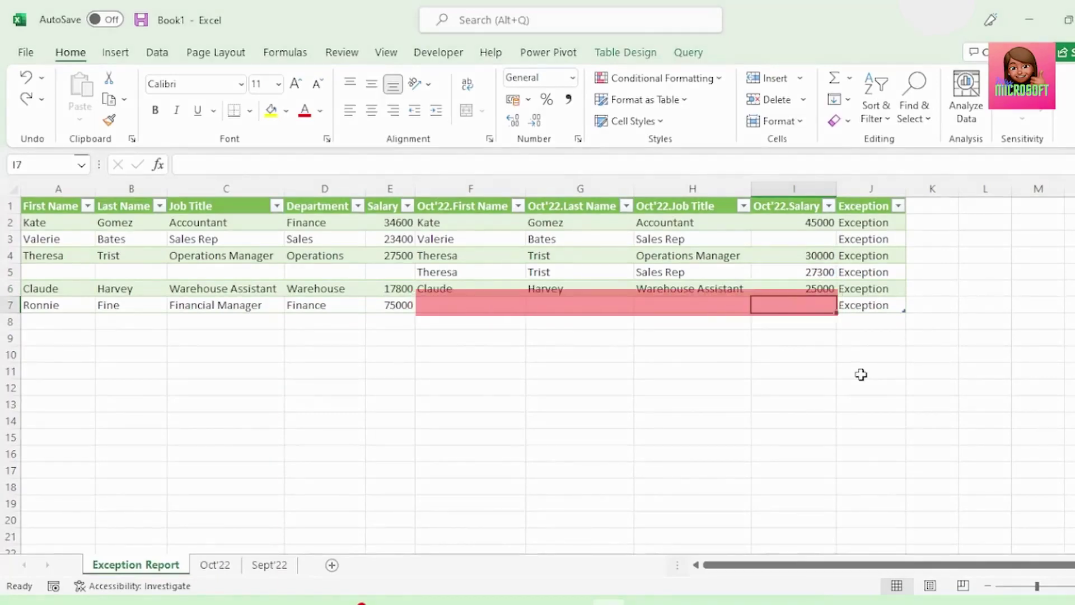
key(Return)
key(alt+equal)
key(Return)
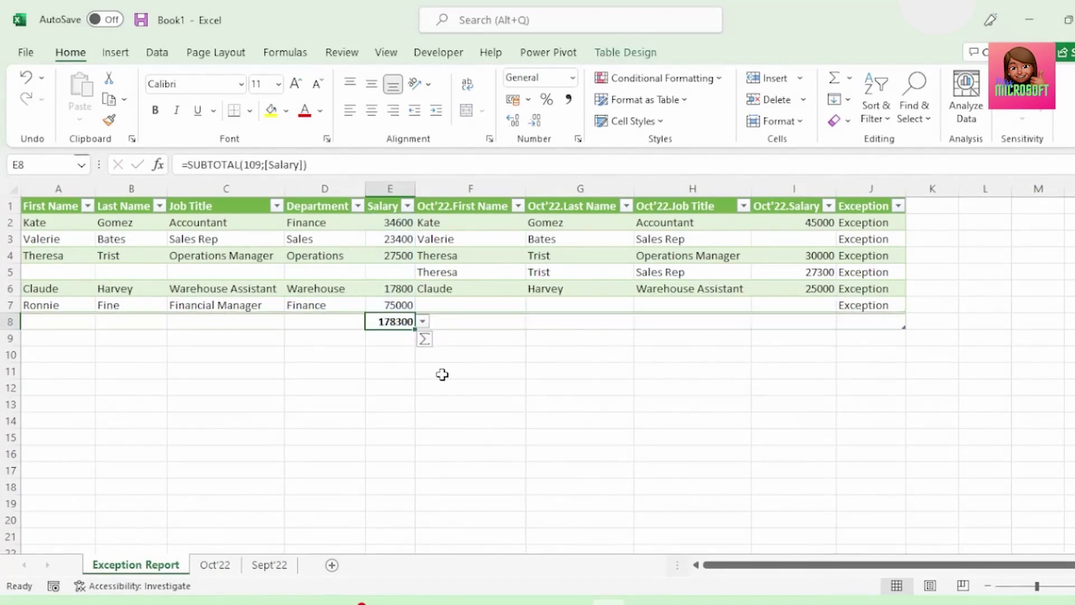
Enter =E8-I8 in K8 to show the 51000 difference between the totals
click(908, 322)
text(=)
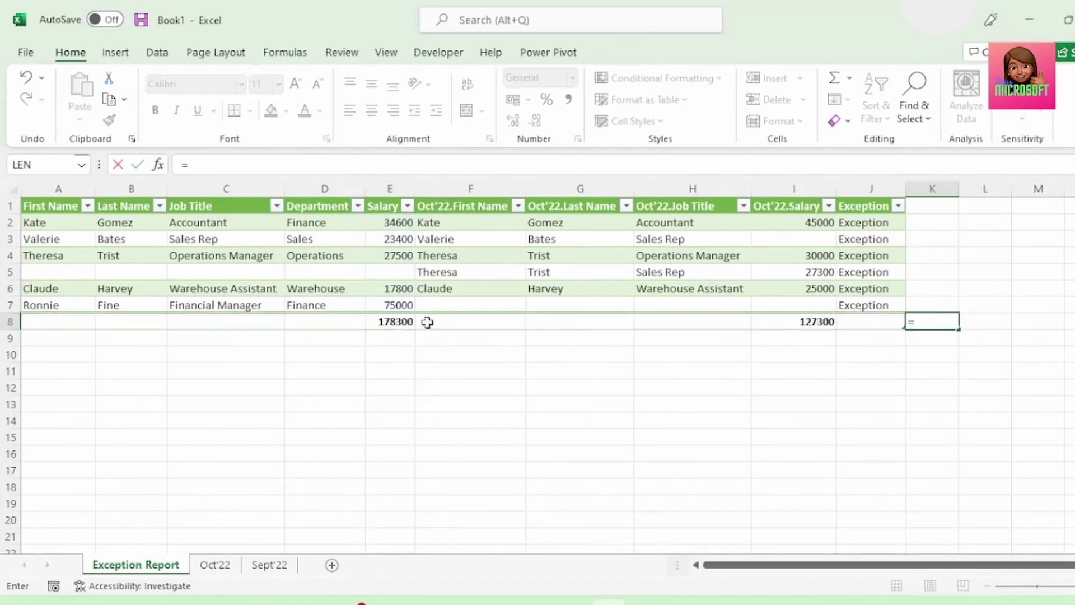
click(404, 322)
text(-)
click(771, 324)
key(Return)
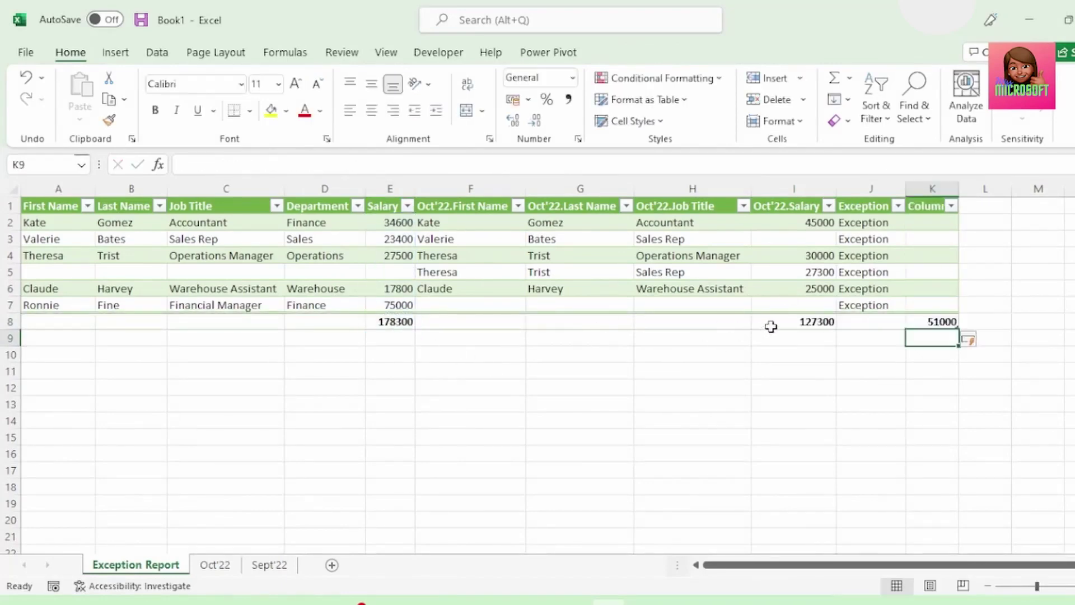
key(Up)
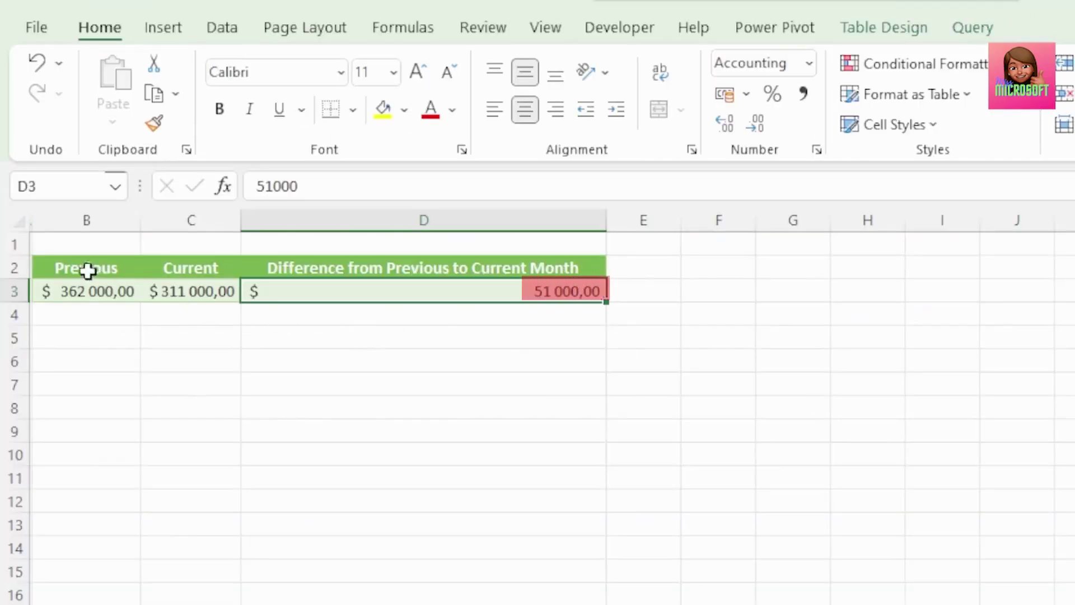
Select the control summary showing Previous $362 000,00, Current $311 000,00 and the 51 000,00 difference
drag(87, 271, 433, 286)
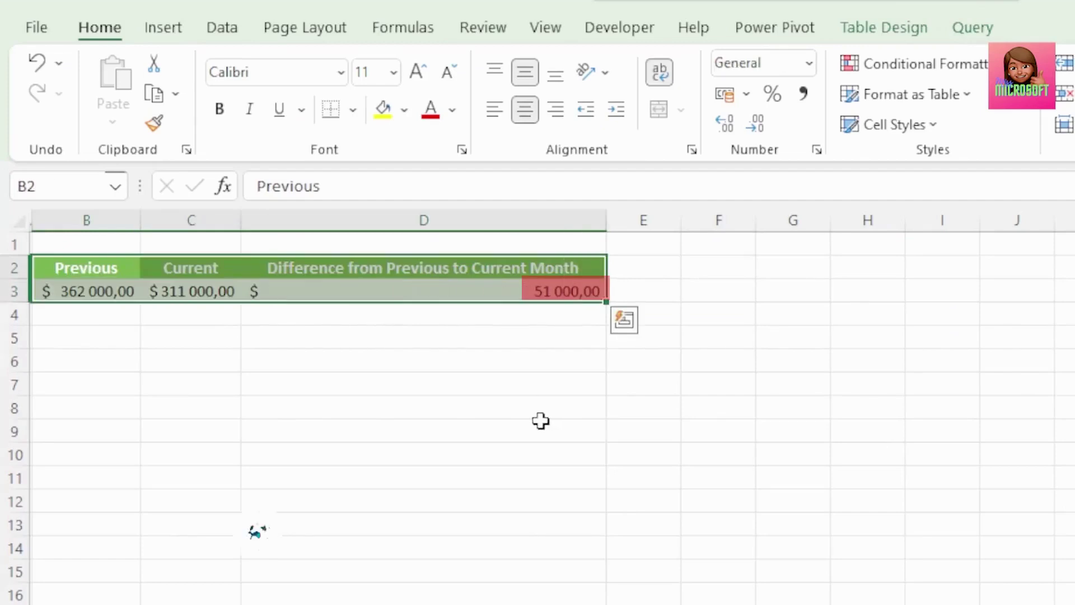